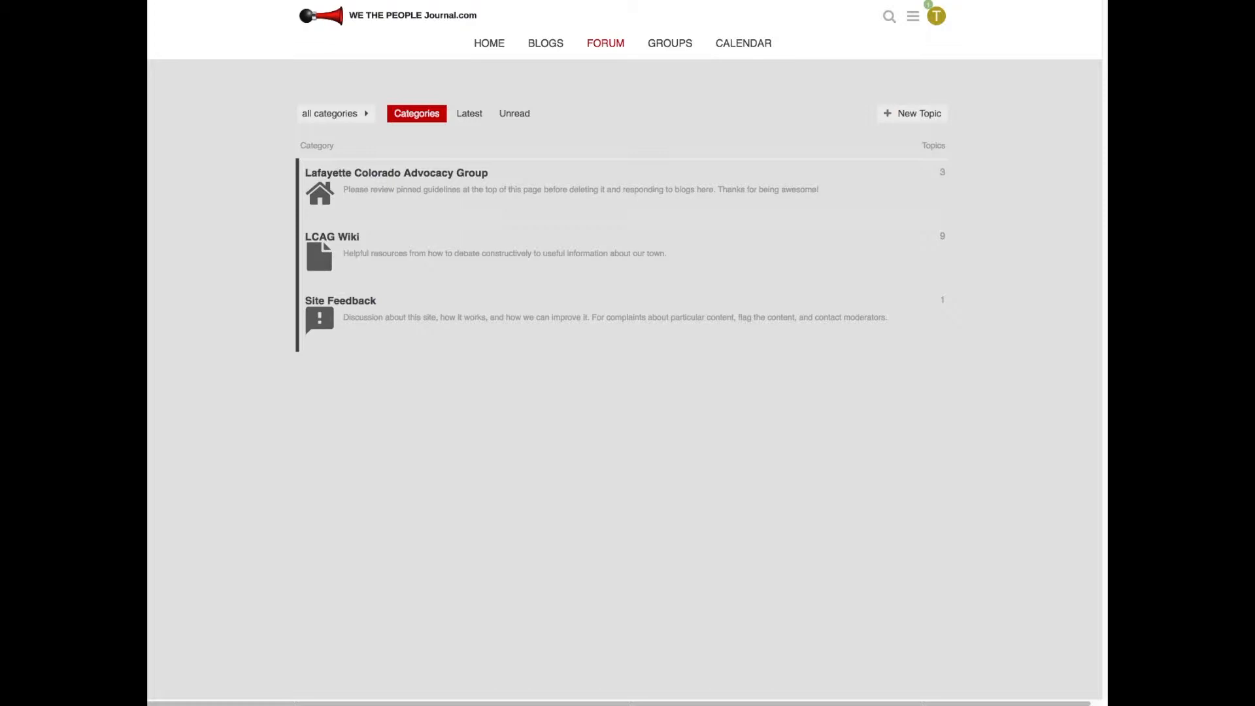
# - Start a new-topic draft, open the Lafayette Colorado Advocacy Group topic on why the group was started, and discard the draft
pyautogui.click(908, 116)
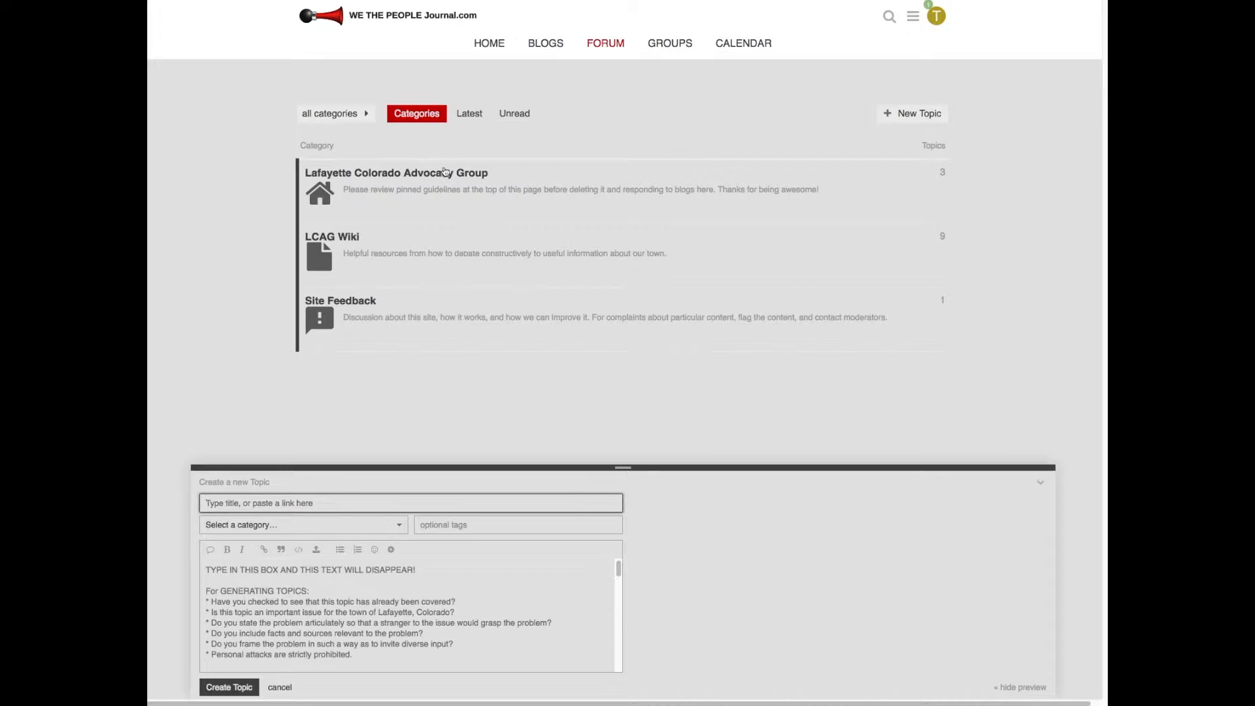
pyautogui.click(443, 172)
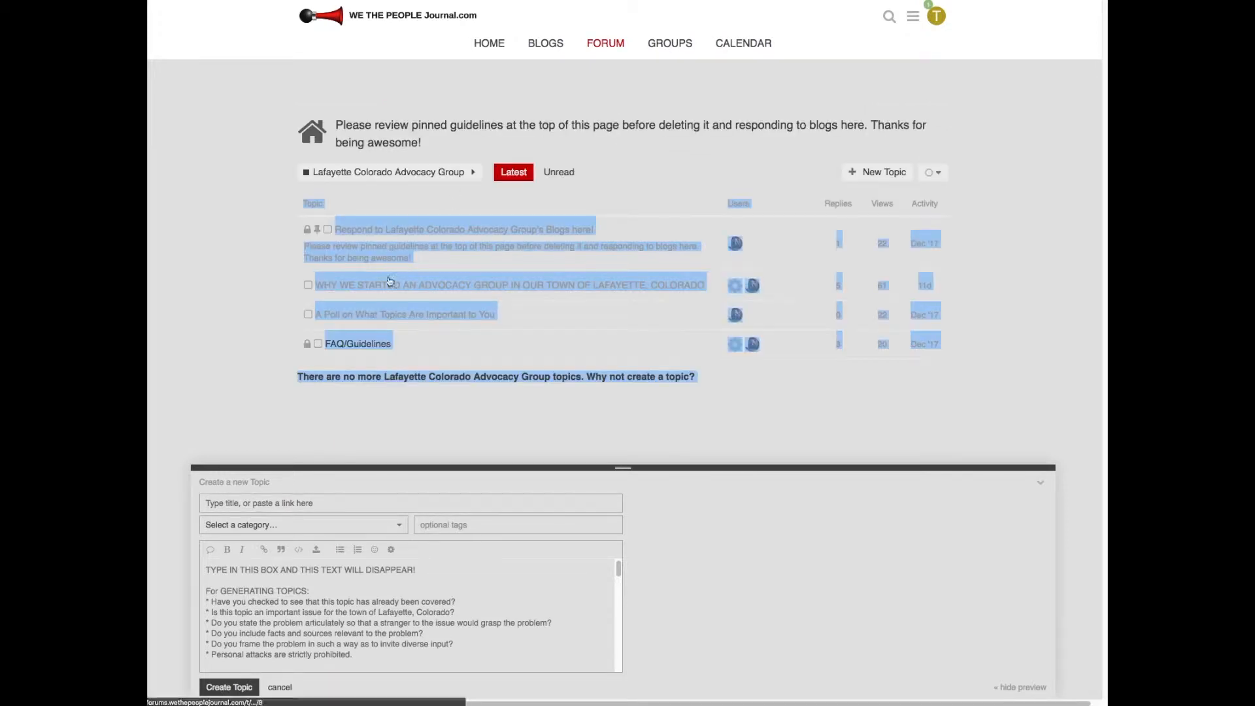
pyautogui.click(389, 282)
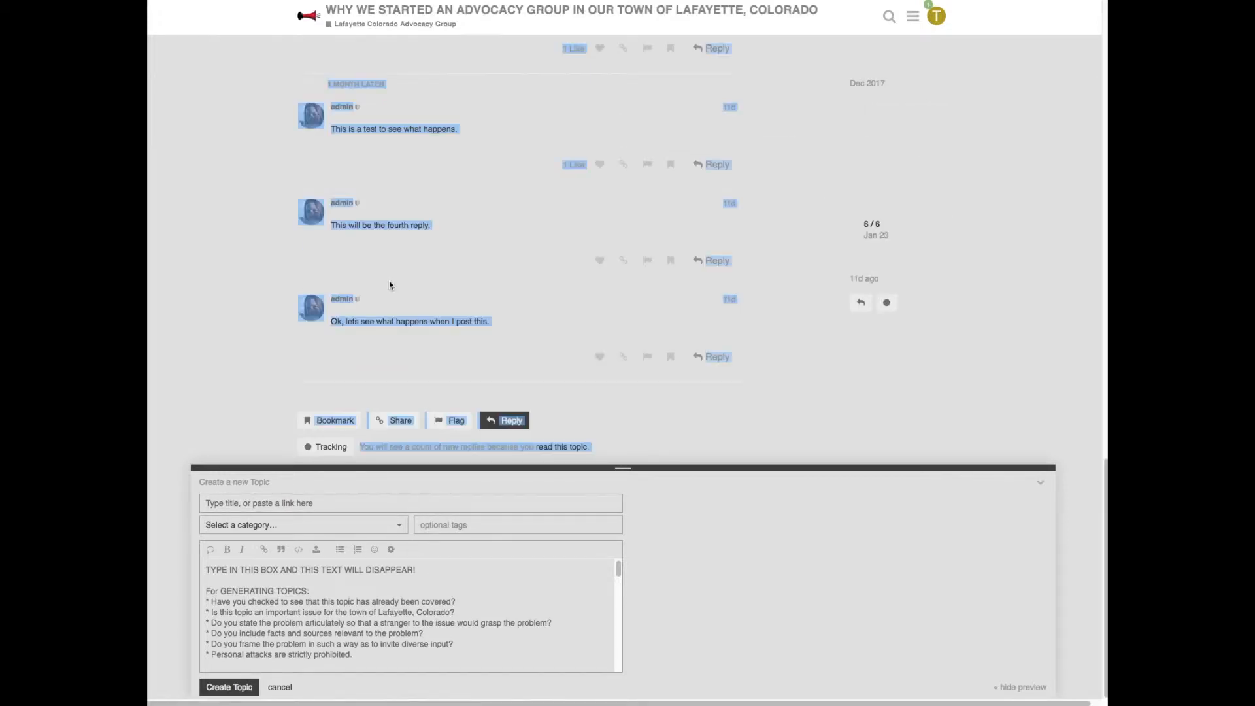
pyautogui.click(287, 687)
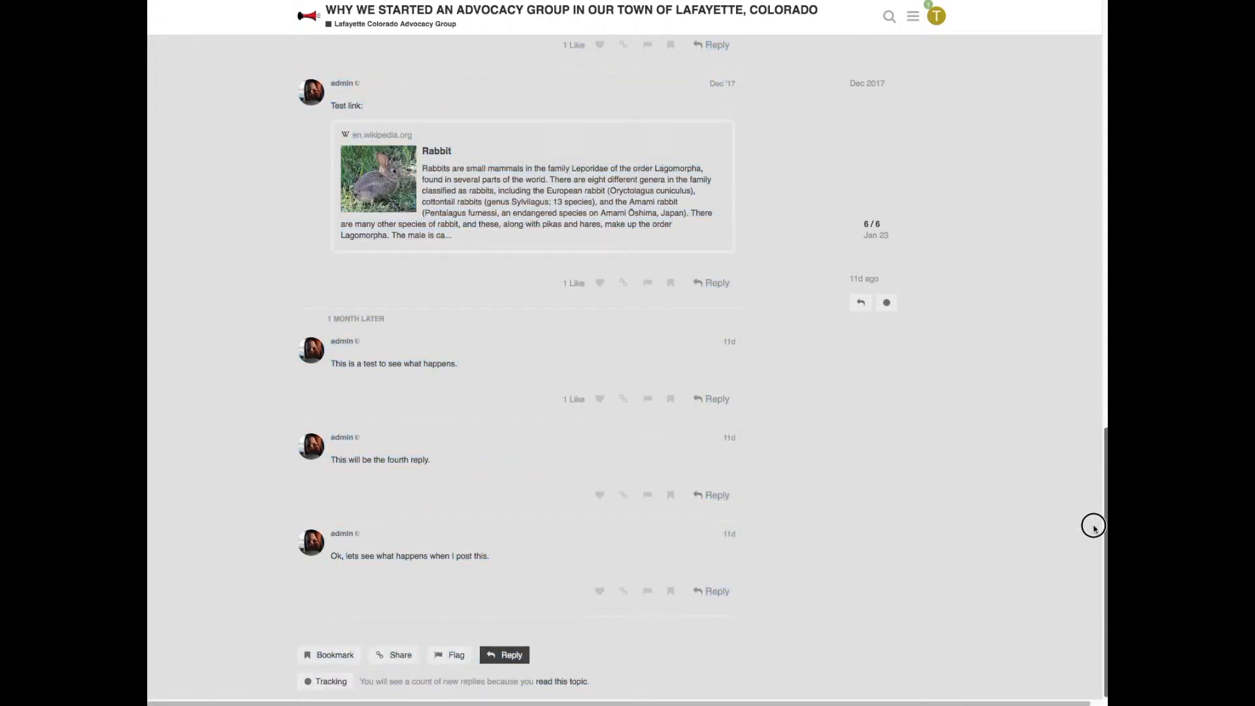
# - Start a reply to the post "Ok, lets see what happens when I post this." and read through the editor's writing guidelines
pyautogui.click(715, 593)
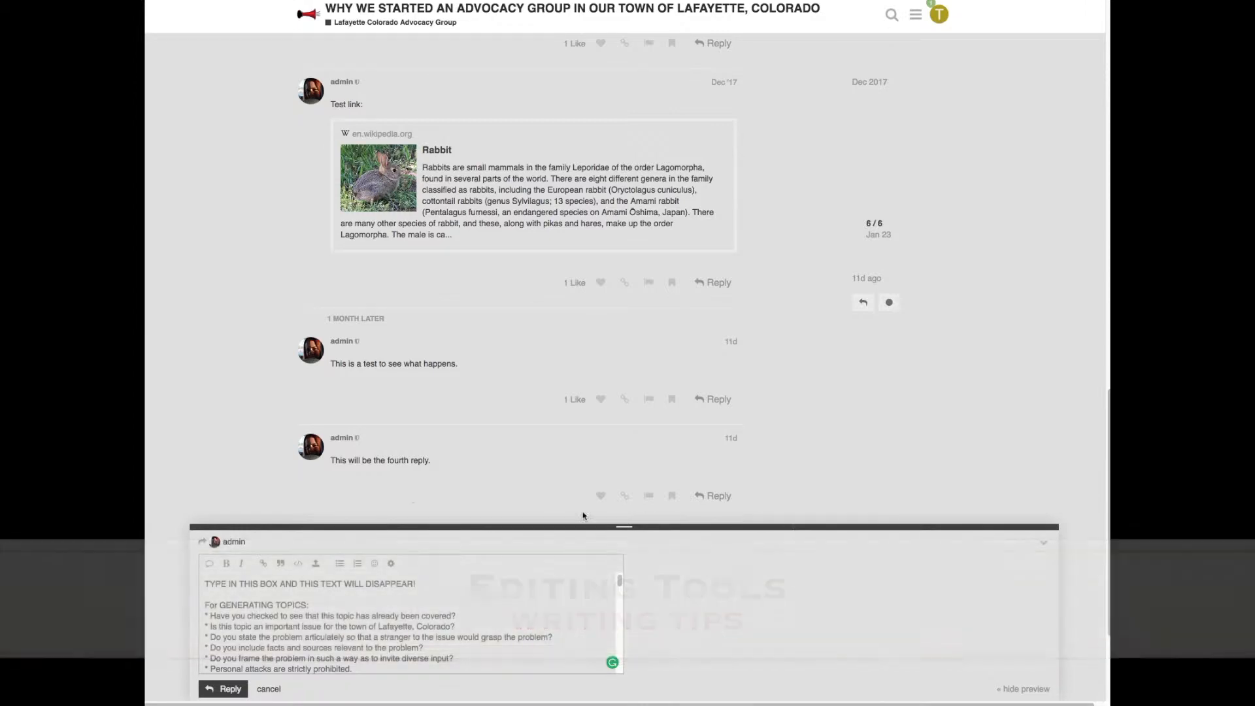
pyautogui.click(620, 584)
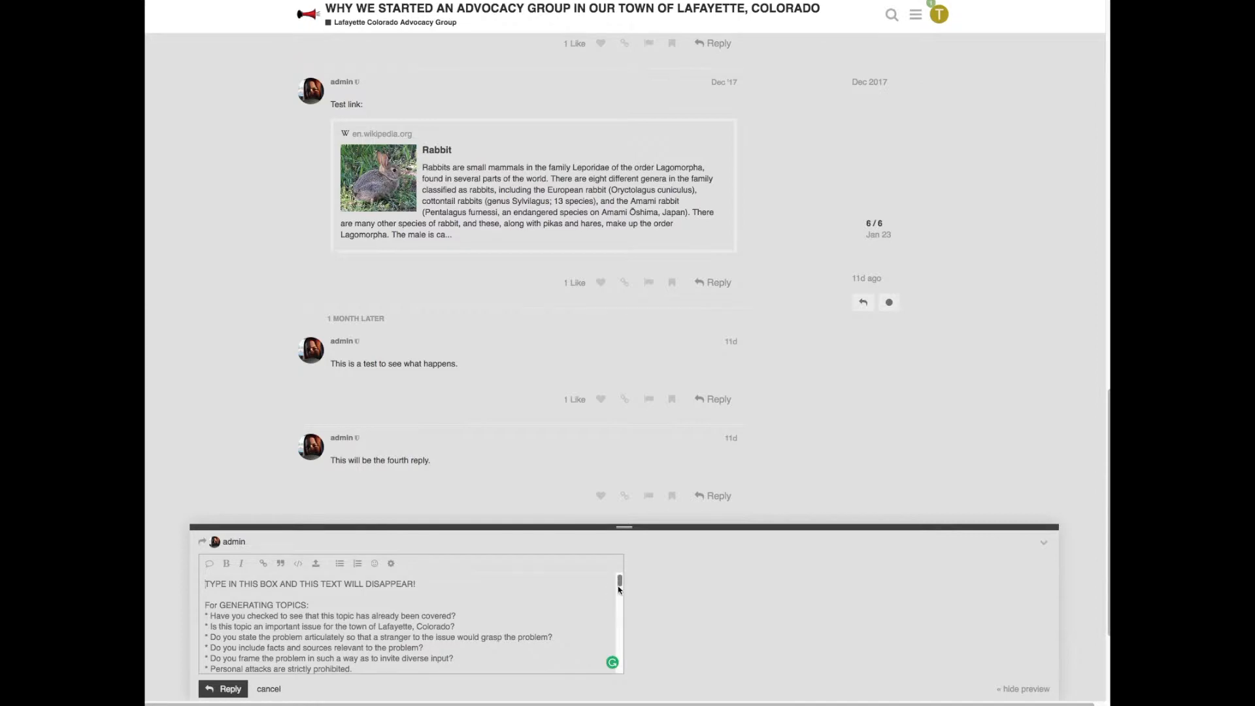
pyautogui.moveTo(620, 584); pyautogui.dragTo(619, 595)
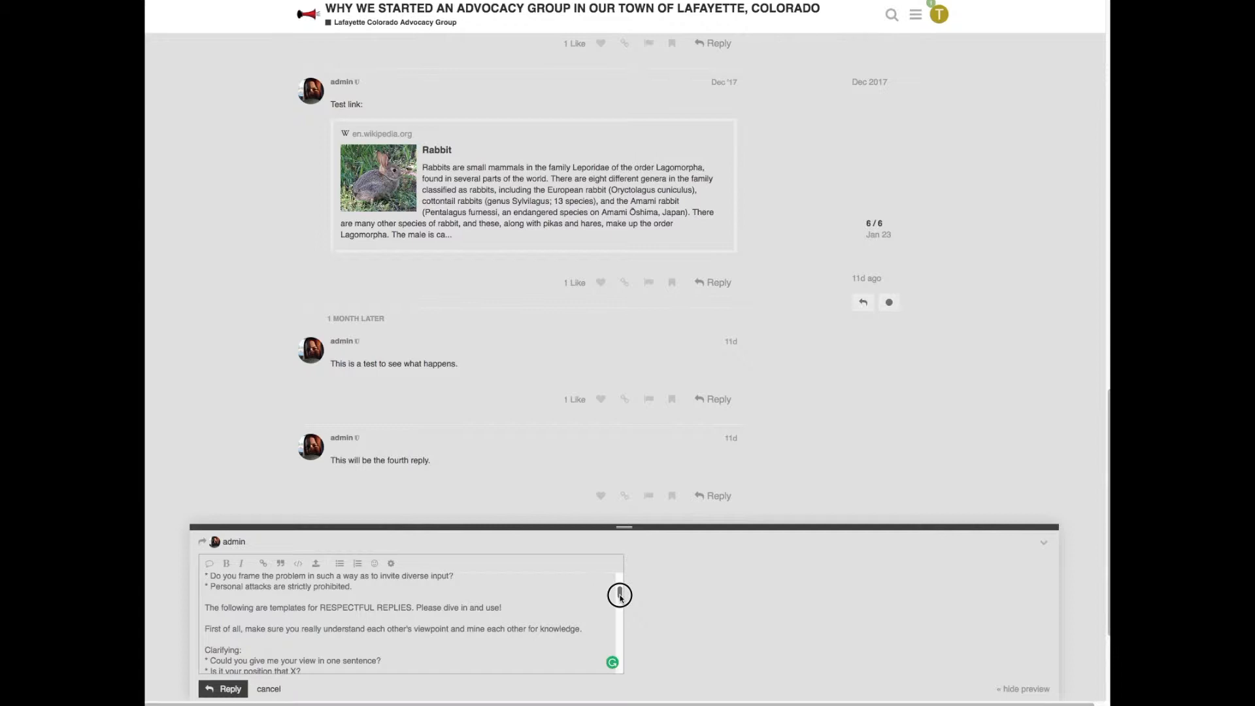
pyautogui.moveTo(619, 595); pyautogui.dragTo(611, 652)
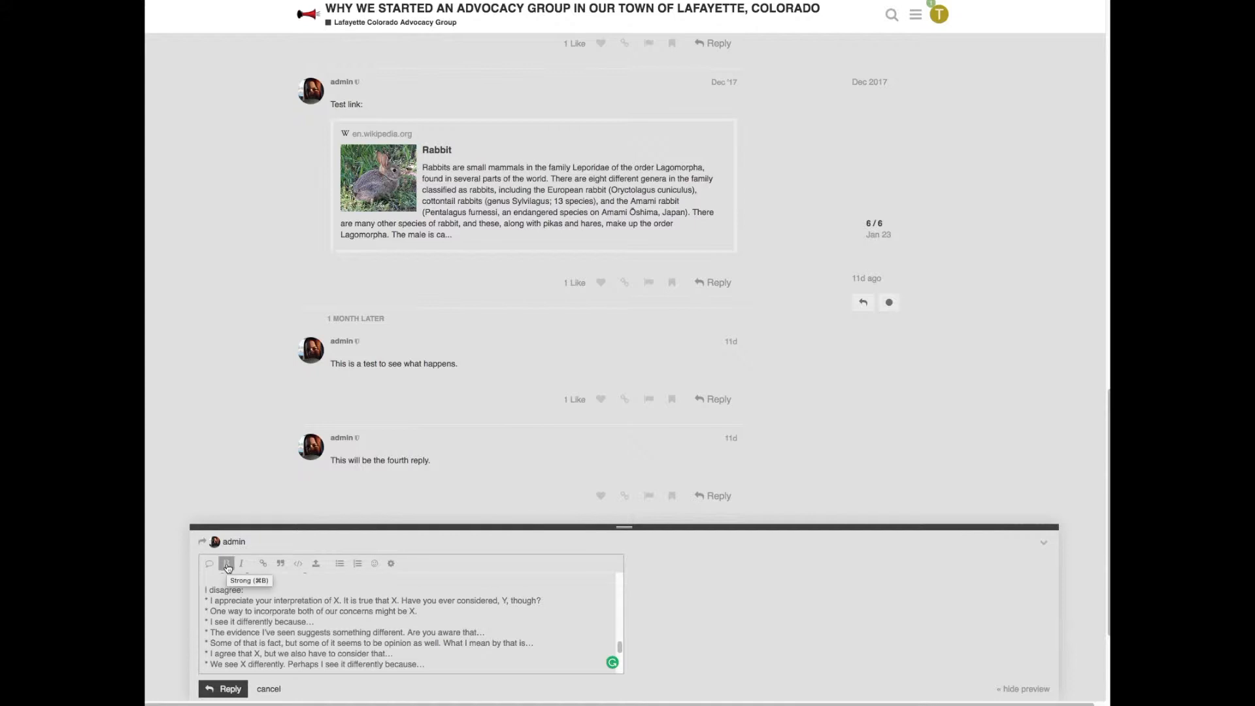
# - Write "title" in bold in the reply and "title" in italics on the line below
pyautogui.click(226, 564)
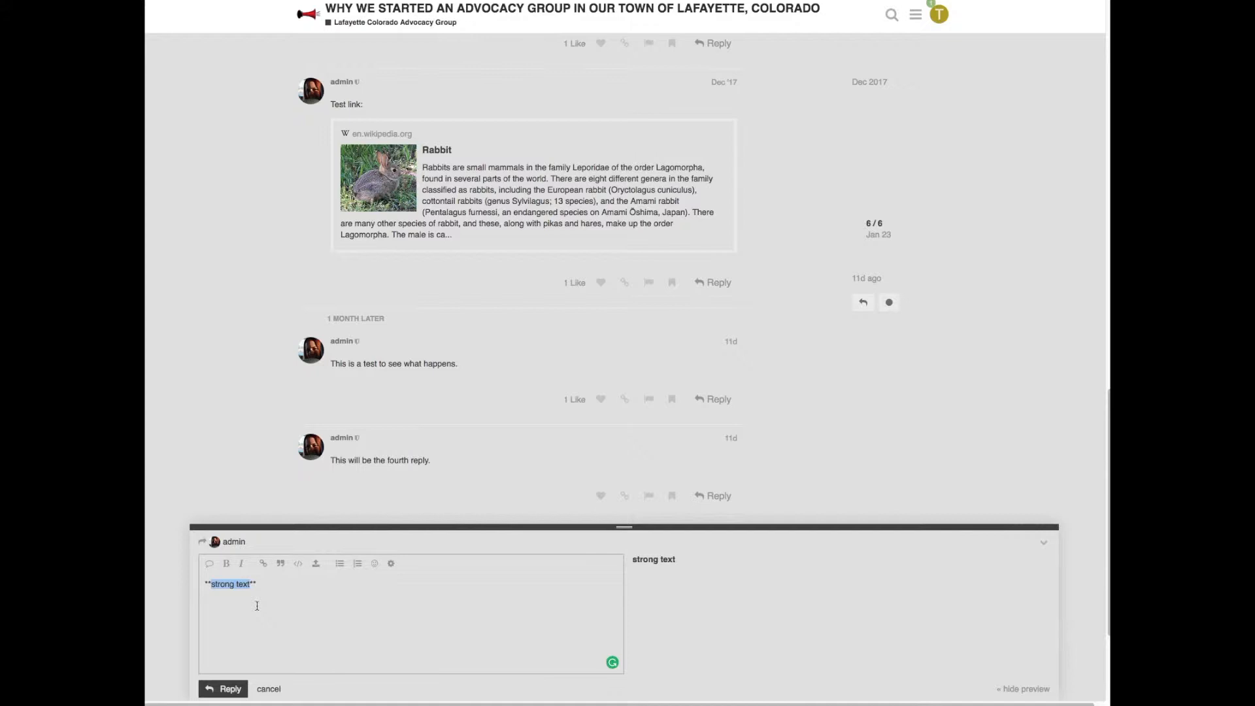
pyautogui.write('title')
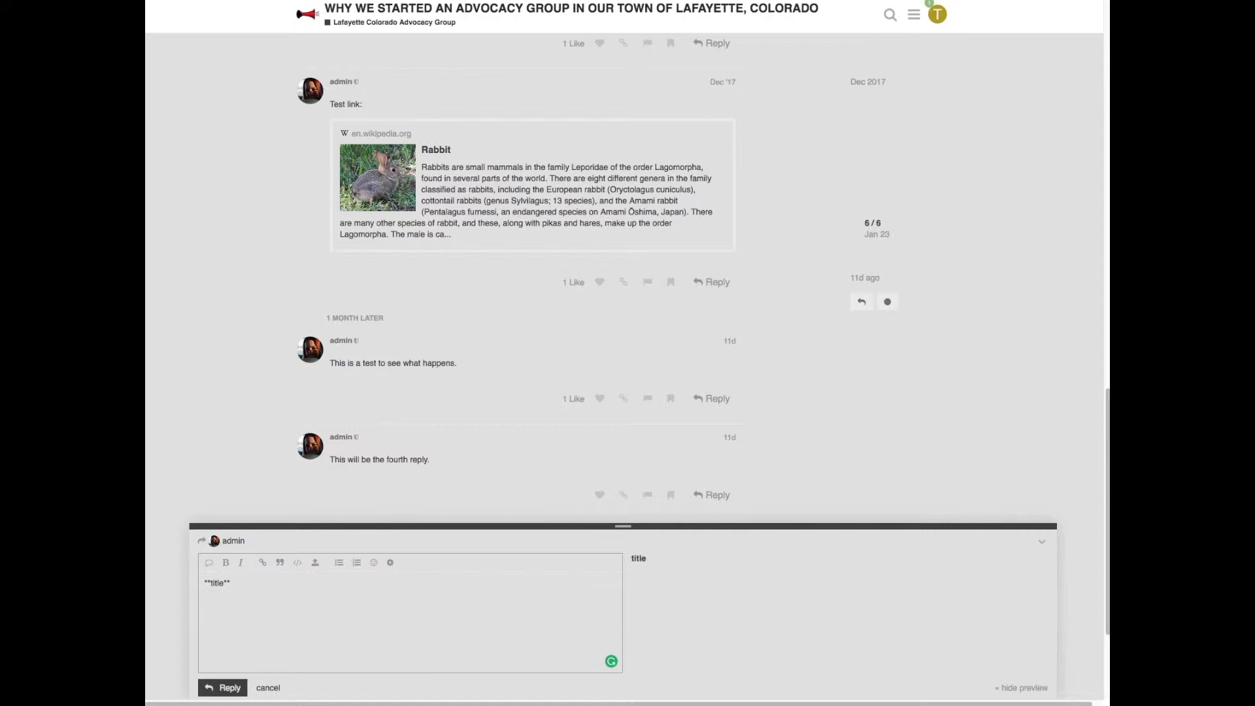
pyautogui.click(241, 563)
pyautogui.write('title_')
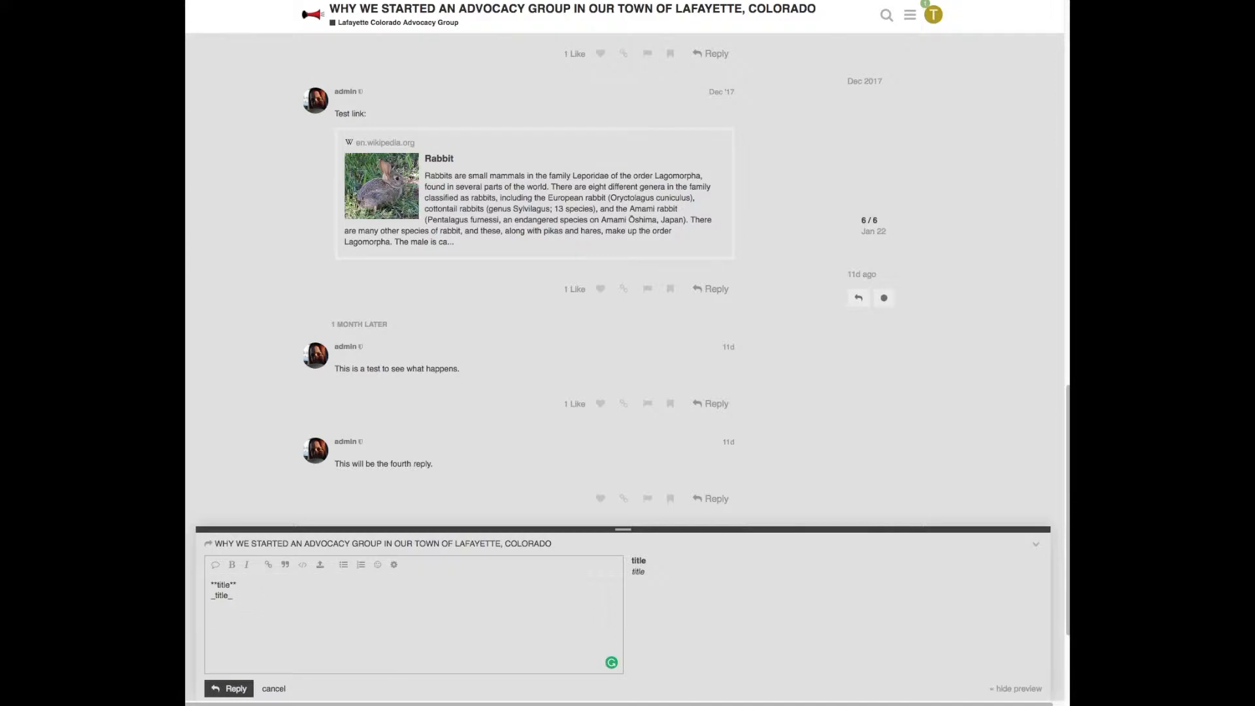
# - Add the line "Check out our cool website:" below the titles and duplicate it as a separate paragraph
pyautogui.write('Check out out ')
pyautogui.write('cool website:')
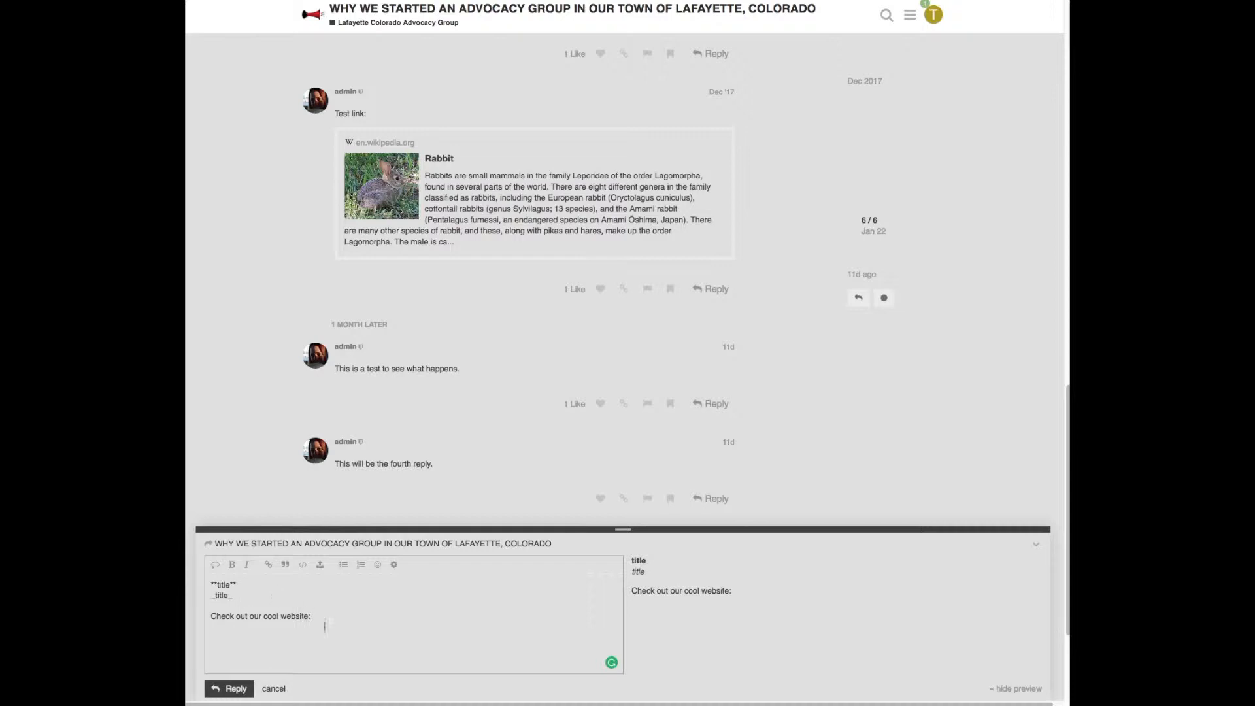
pyautogui.moveTo(313, 616); pyautogui.dragTo(205, 617)
pyautogui.hotkey('ctrl', 'c')
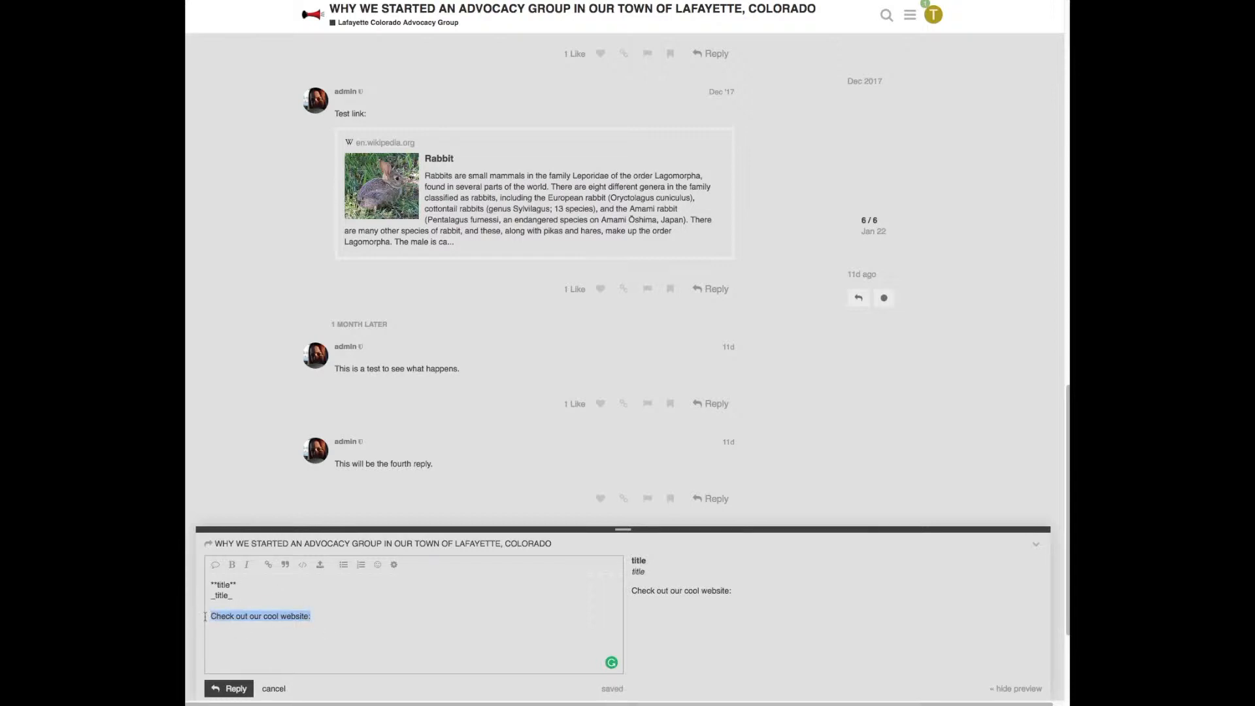
pyautogui.click(327, 613)
pyautogui.press('Return')
pyautogui.press('Return')
pyautogui.hotkey('ctrl', 'v')
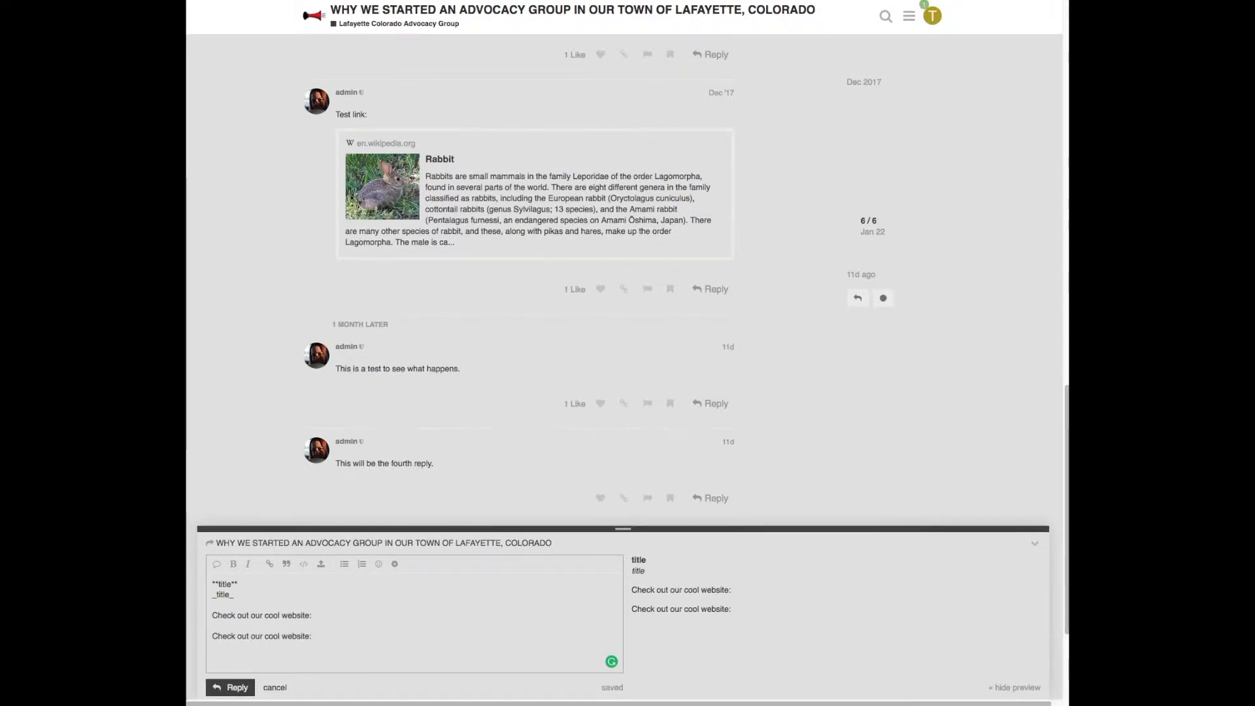
pyautogui.click(268, 564)
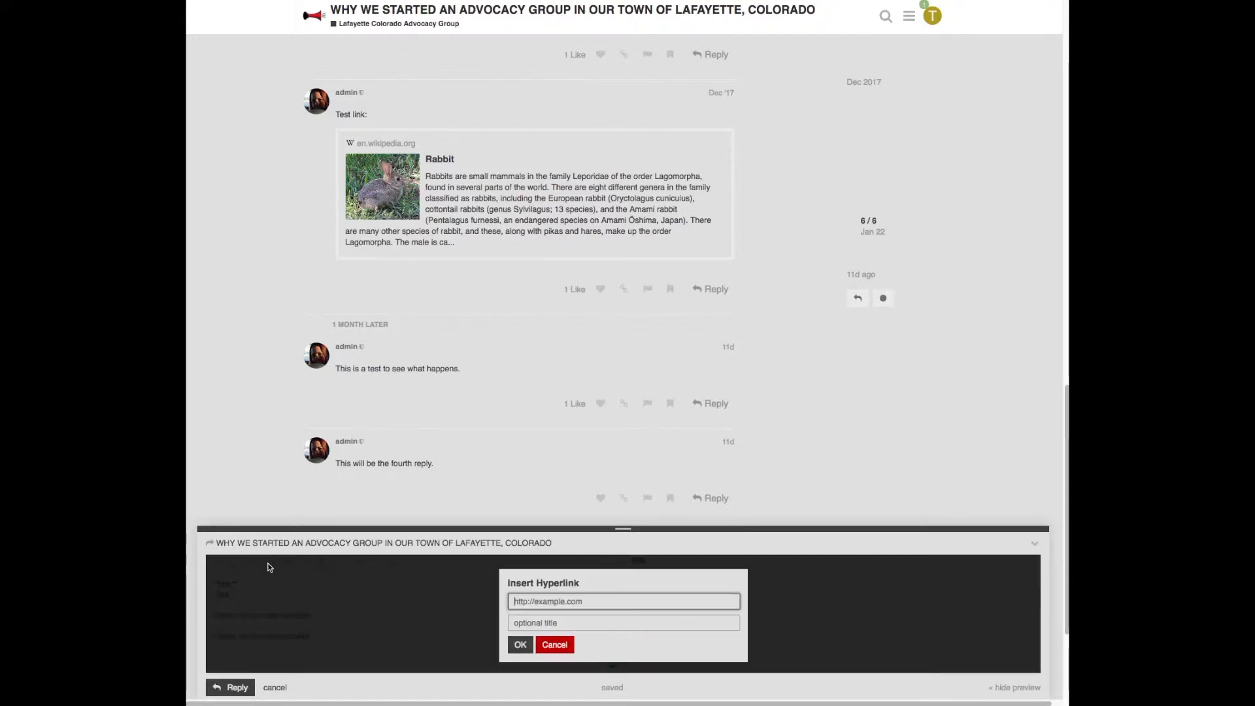
pyautogui.write('www.wethepeoplejournal')
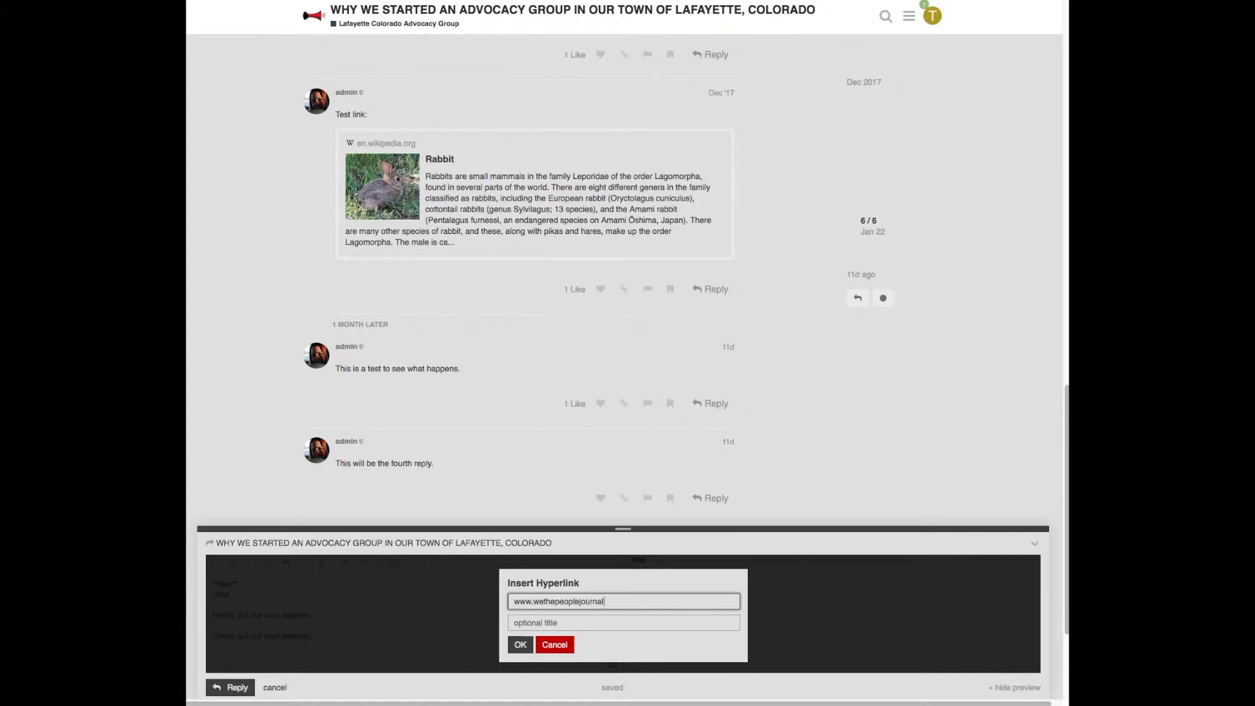
pyautogui.write('.com')
pyautogui.click(520, 646)
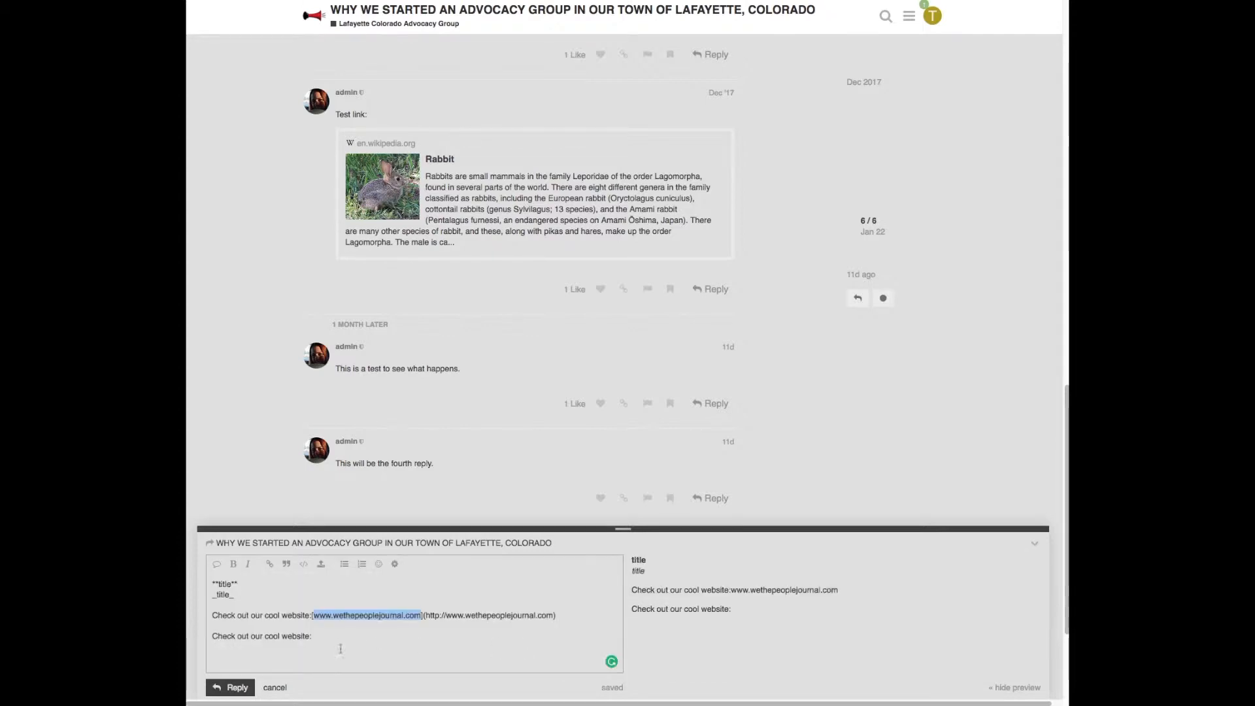
pyautogui.click(321, 635)
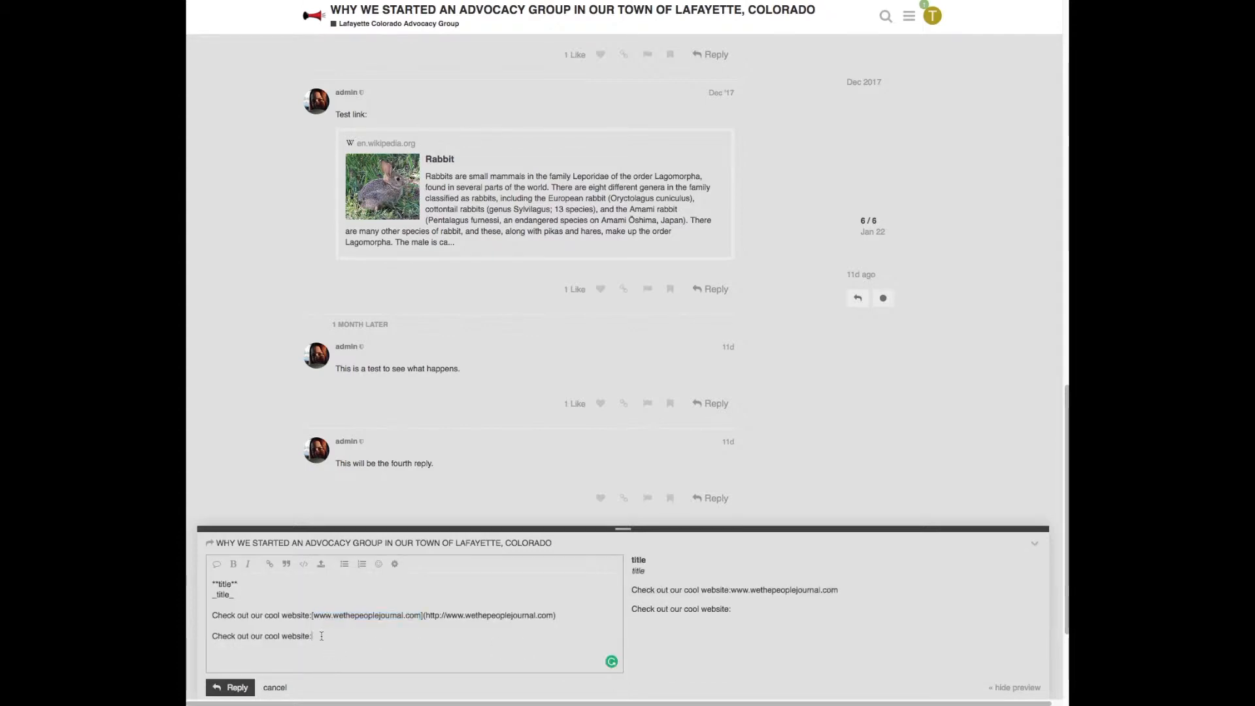
pyautogui.click(269, 566)
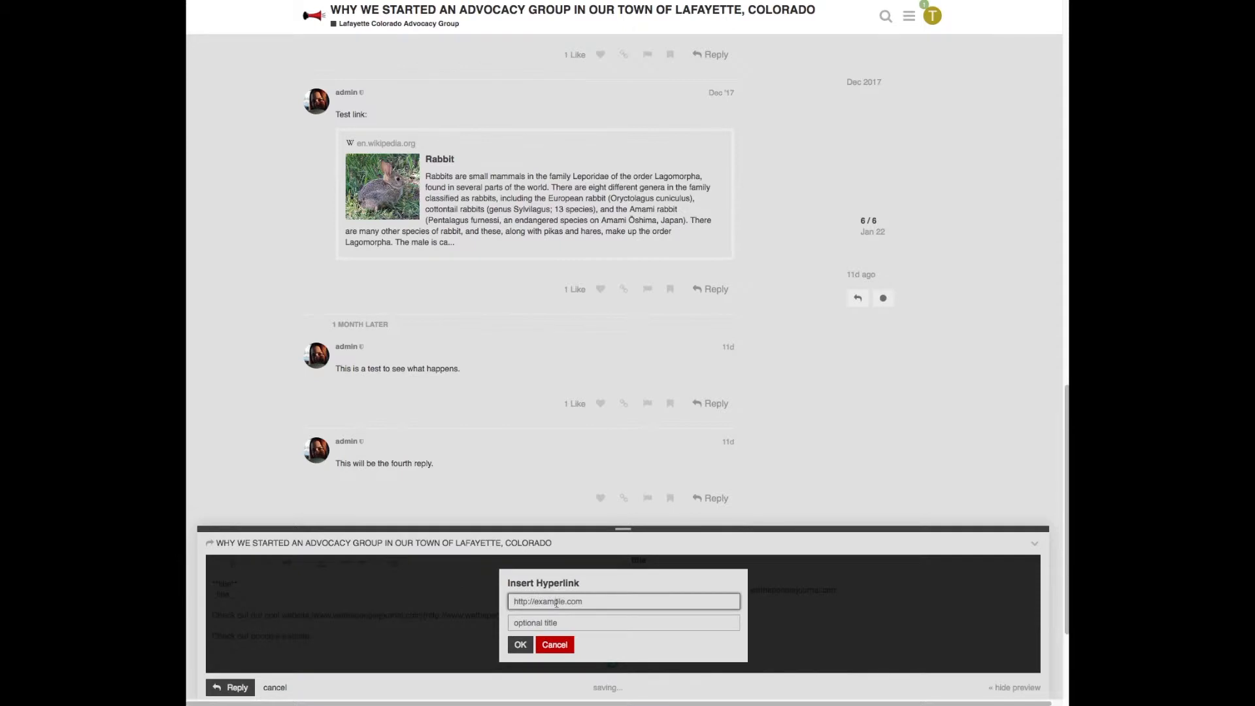
pyautogui.write('www.wethepeoplejournal.com')
pyautogui.press('Tab')
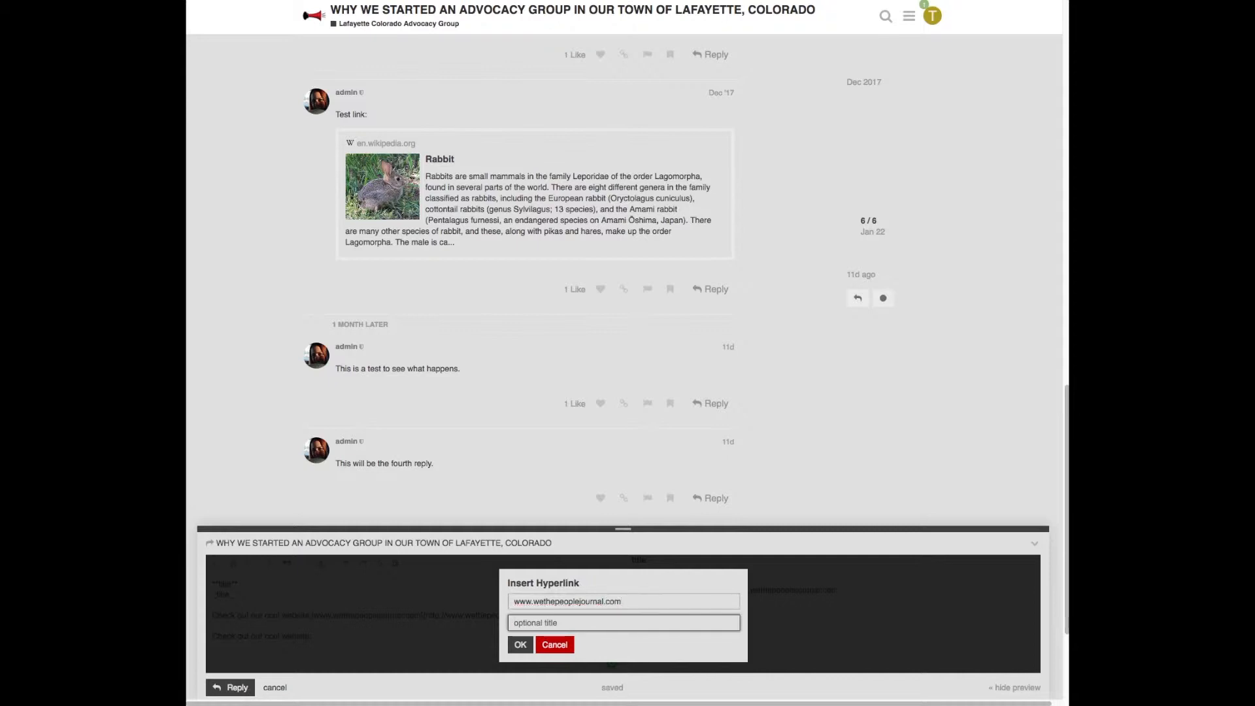
pyautogui.write('Click Here](http://www.wethepeoplejournal.com')
pyautogui.click(518, 645)
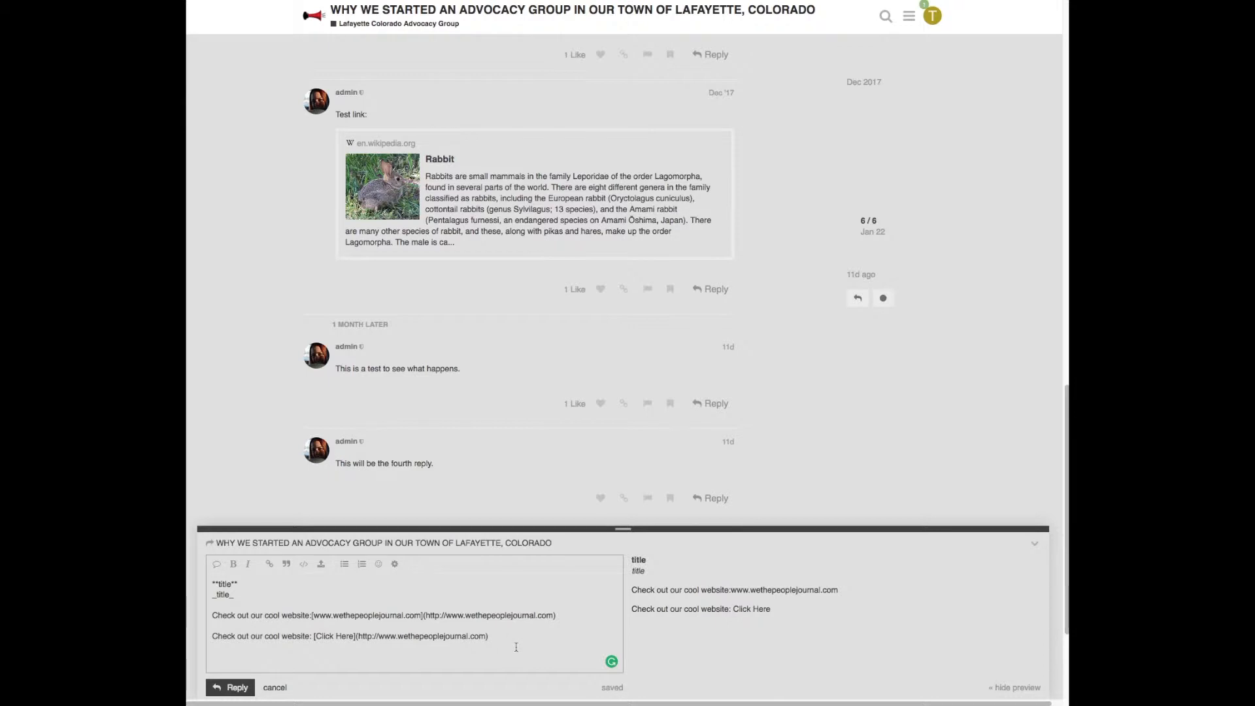
pyautogui.click(237, 687)
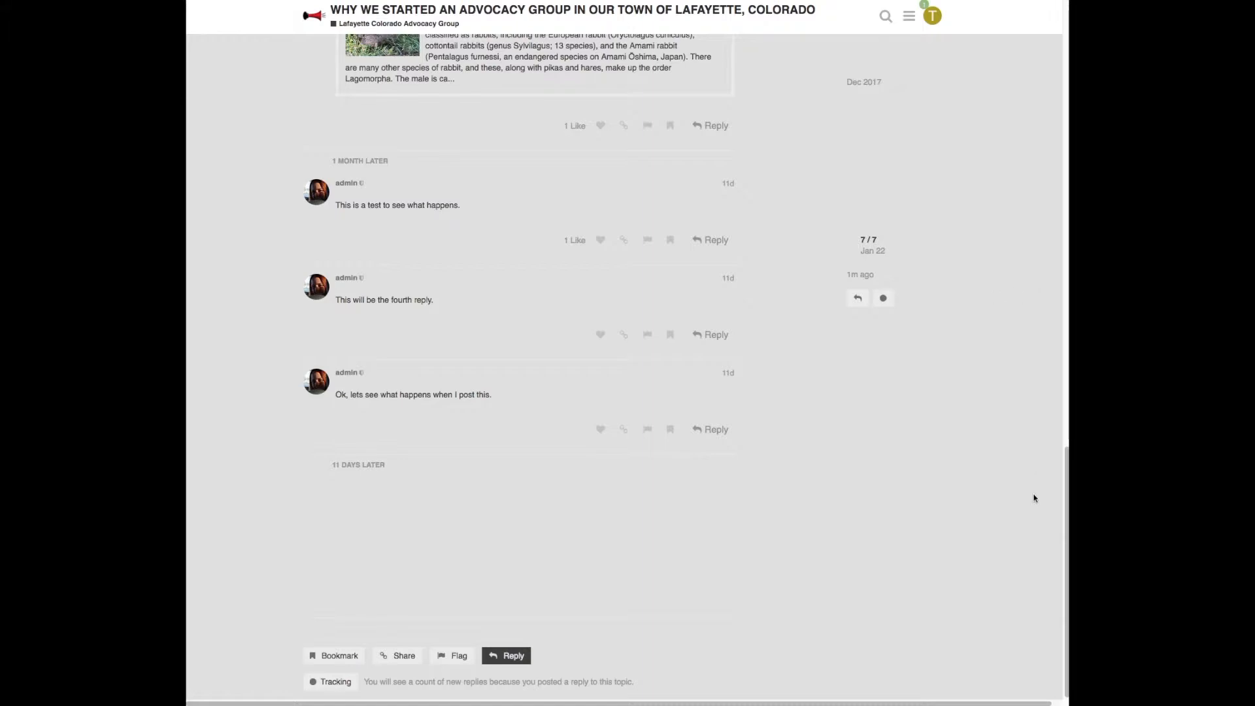
pyautogui.click(1065, 466)
pyautogui.moveTo(1058, 418); pyautogui.dragTo(1047, 523)
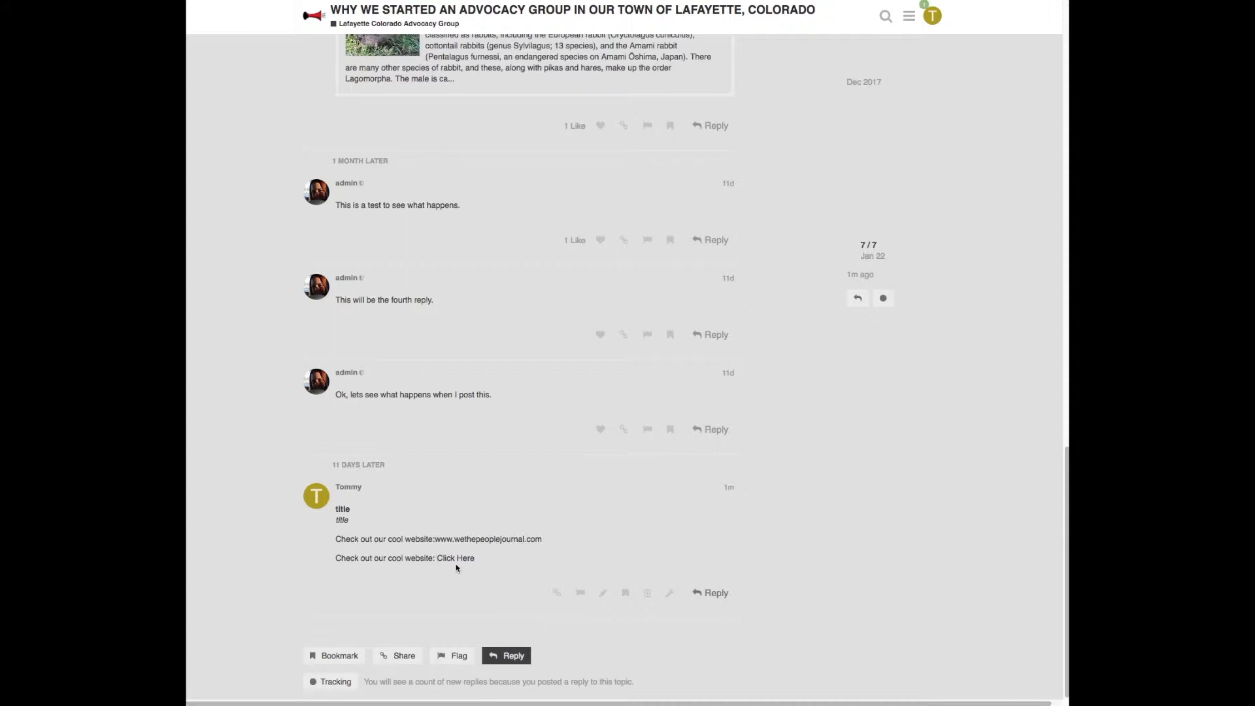
pyautogui.click(483, 540)
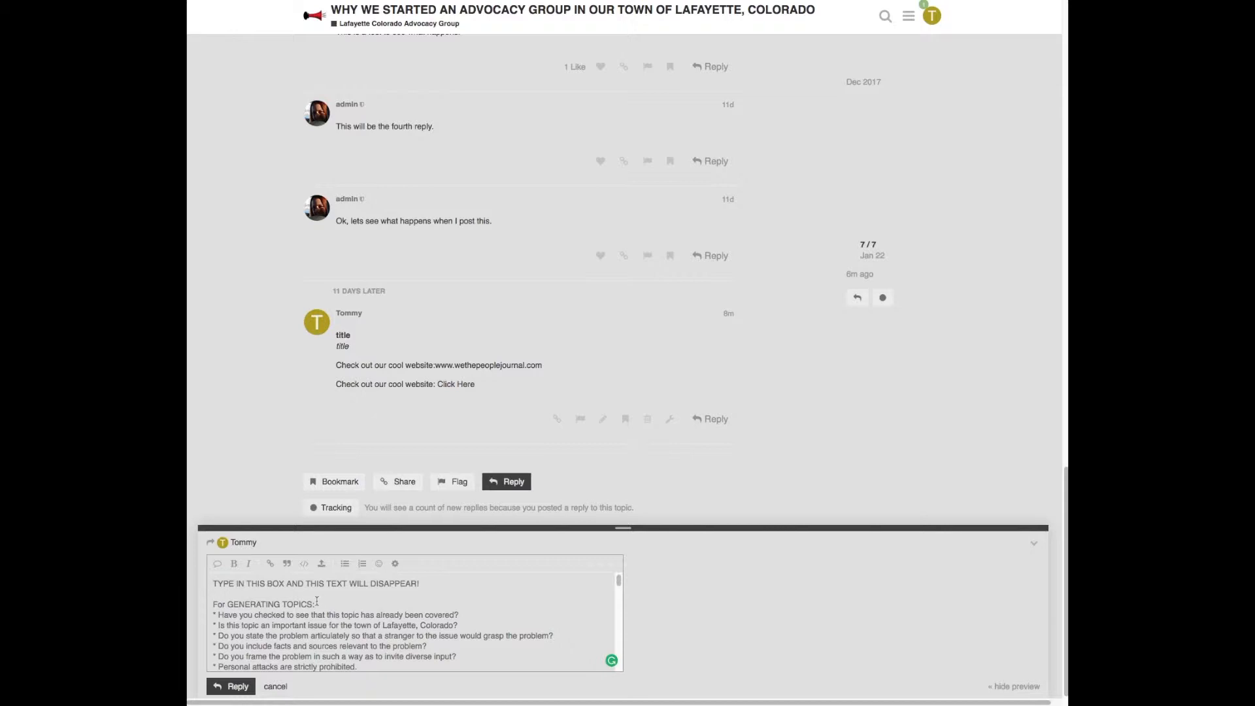
# - Write "I love cats" as preformatted text in the reply to the newest post
pyautogui.click(304, 565)
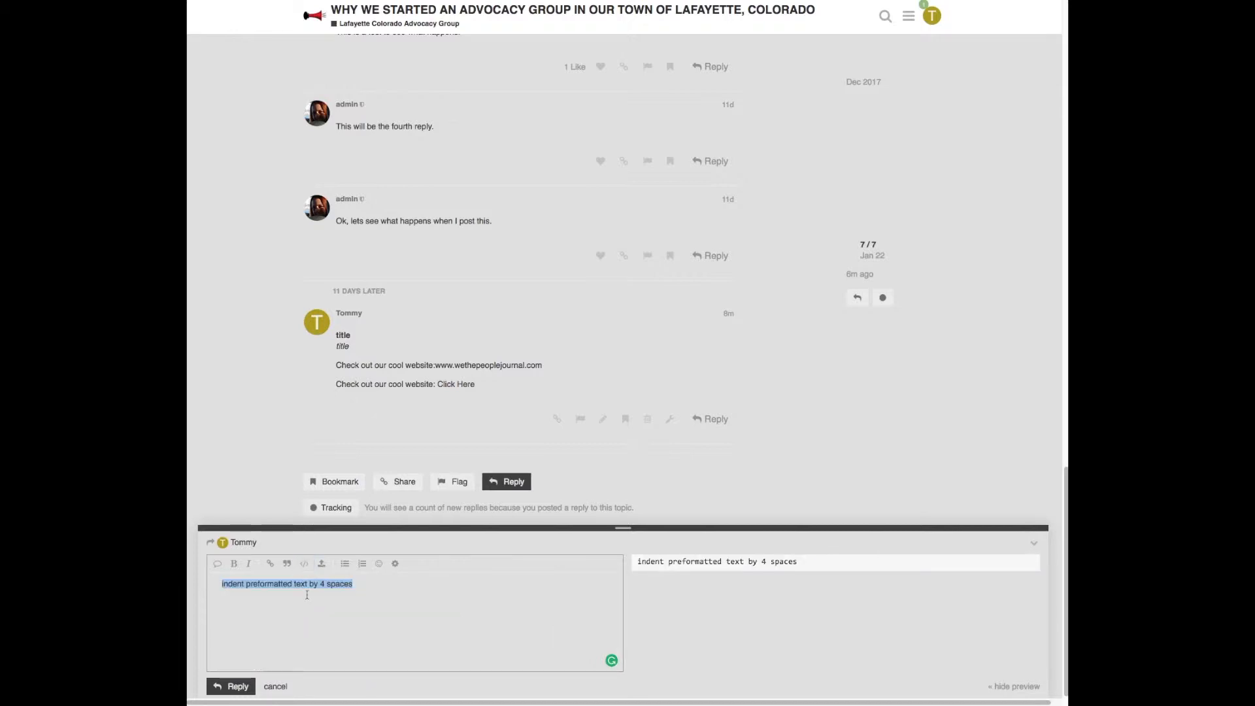
pyautogui.write('I love')
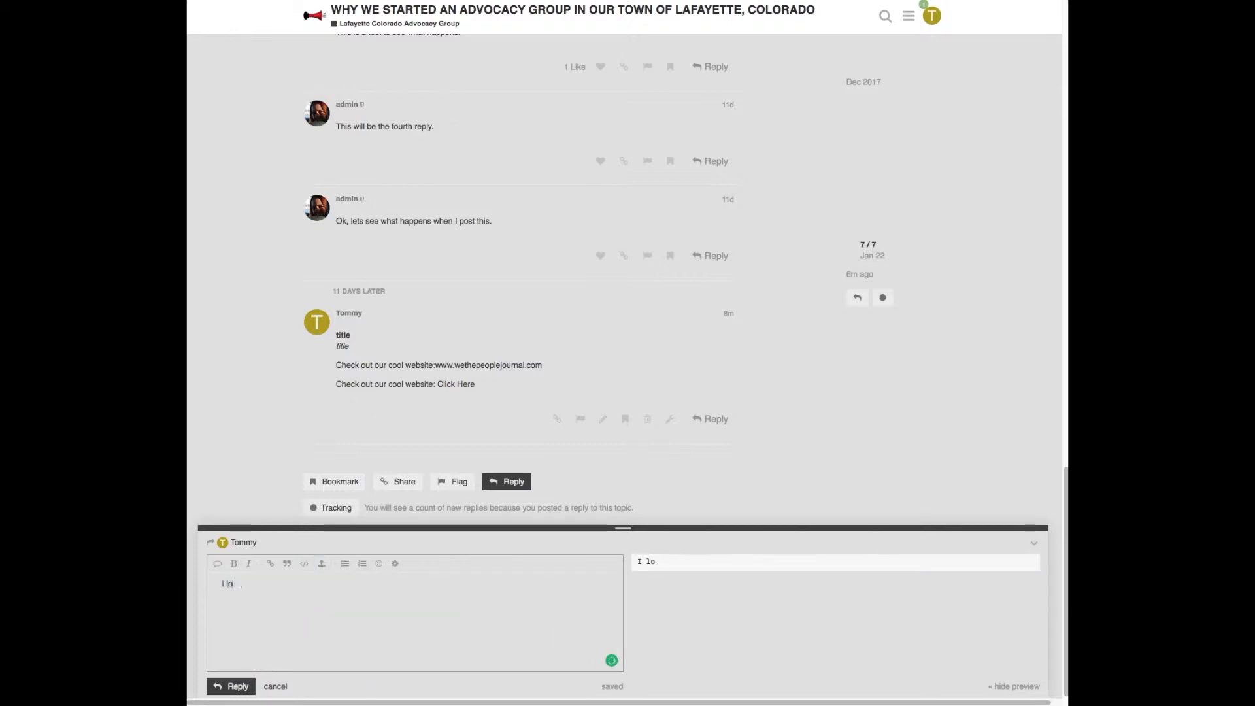
pyautogui.write(' cats')
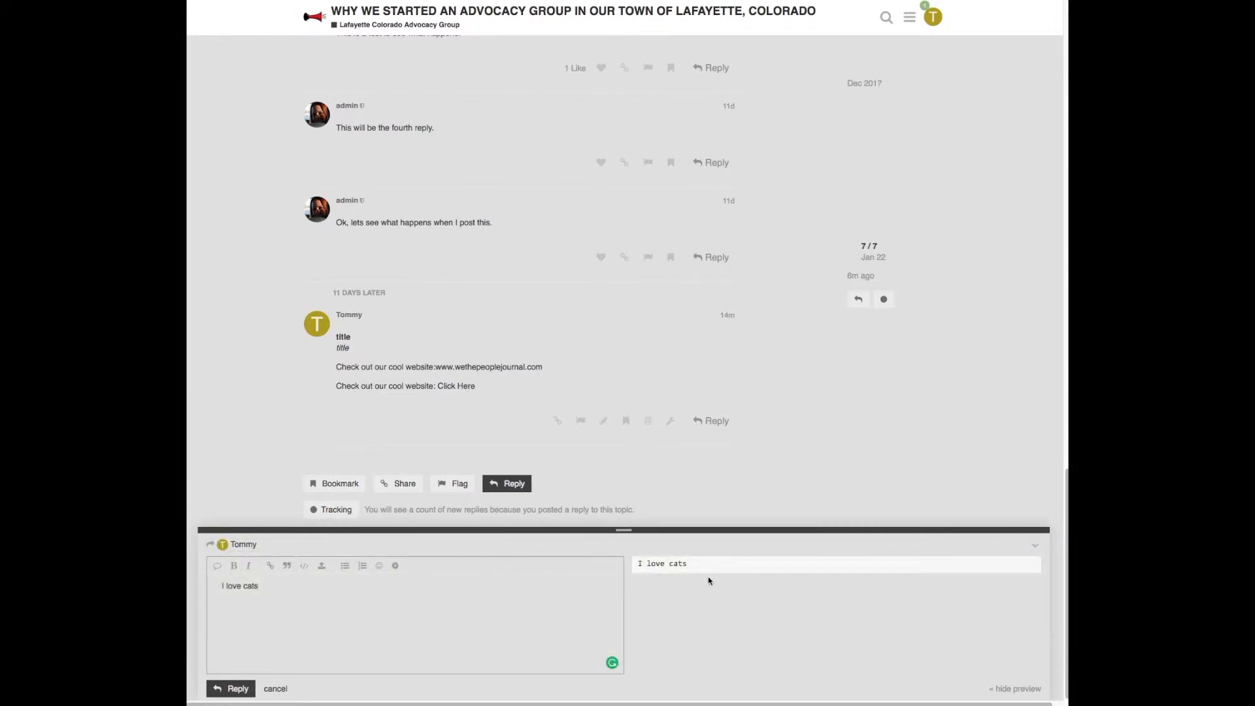
# - Add a second line "I love cats" formatted as a blockquote and submit the reply
pyautogui.click(215, 603)
pyautogui.write('I love cats')
pyautogui.moveTo(252, 606); pyautogui.dragTo(205, 607)
pyautogui.click(286, 566)
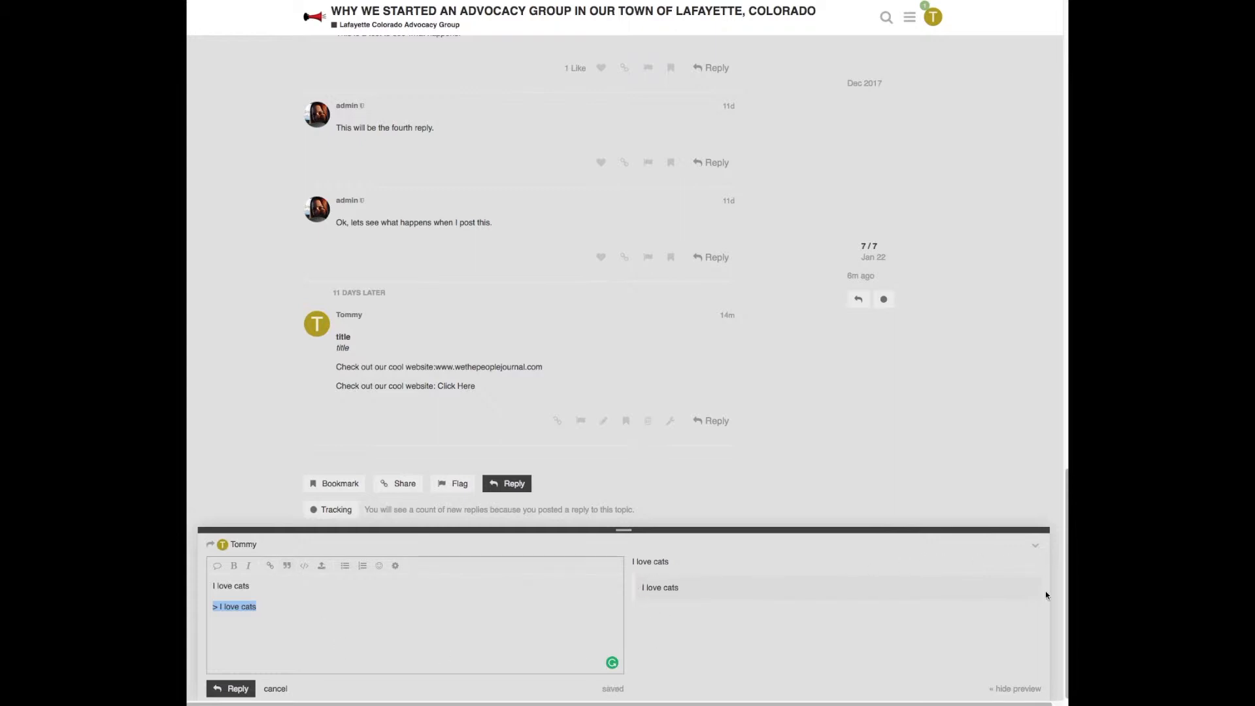
pyautogui.click(236, 687)
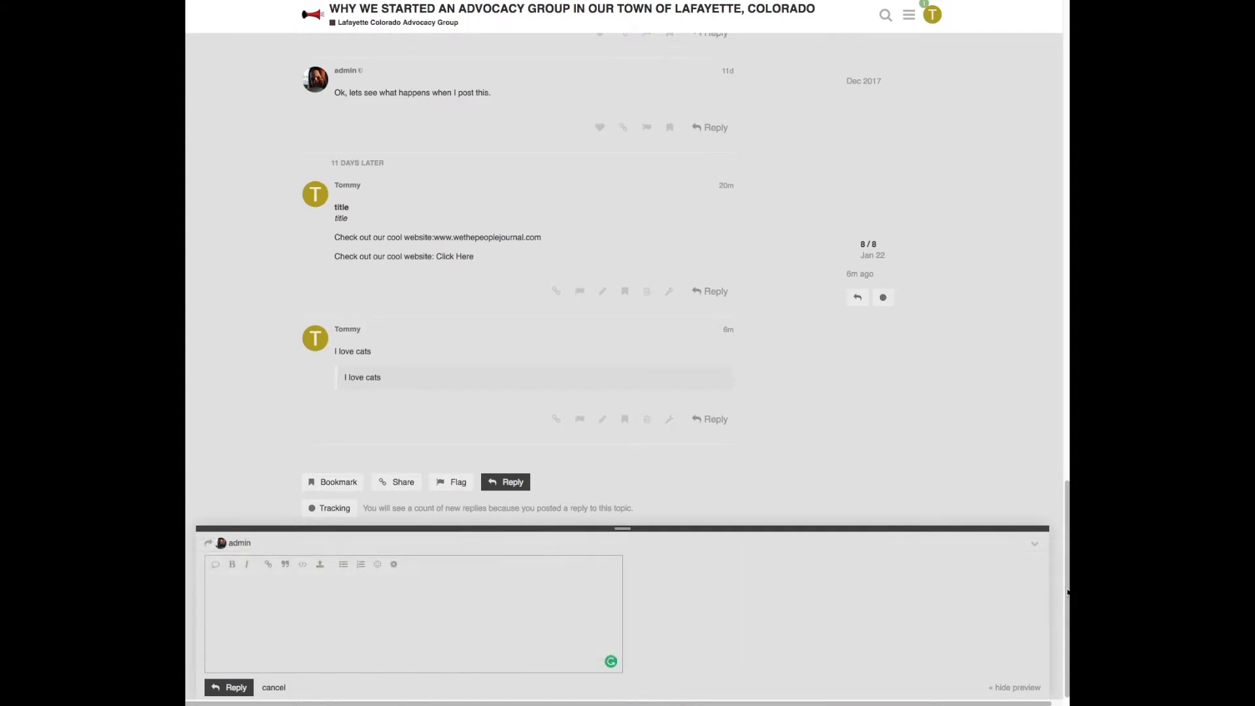
# - Quote the whole post "This will be the fourth reply." in a reply to it and write "Have you seen this?" below
pyautogui.moveTo(1065, 571); pyautogui.dragTo(1063, 497)
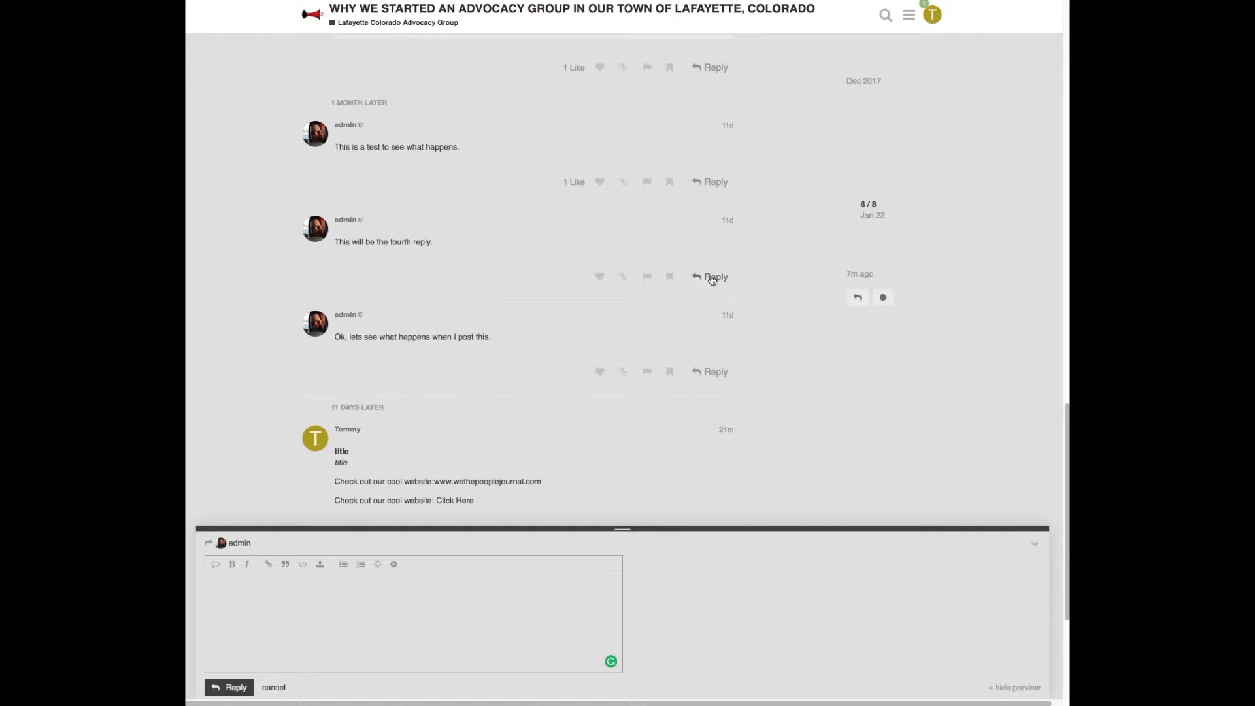
pyautogui.click(216, 567)
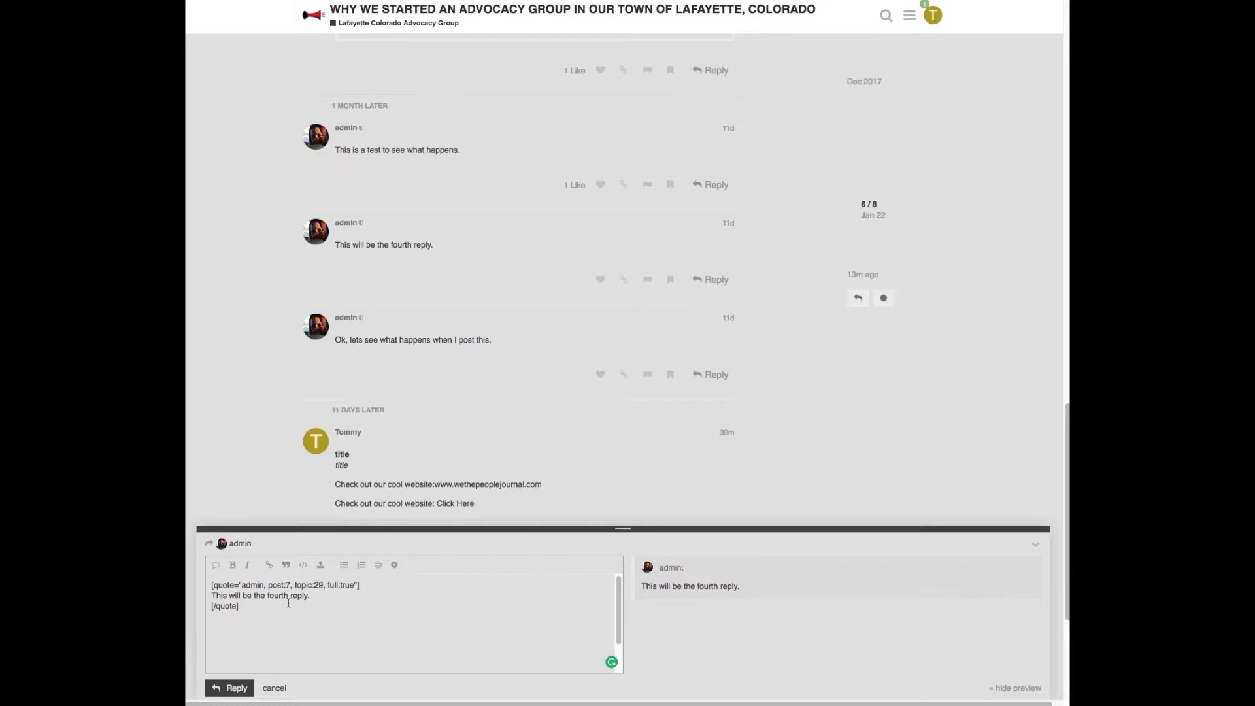
pyautogui.write('ave you seen this?')
# - Upload the image AP_BrokenSign-May31-07-IMGP3478-1.jpg from the device into the reply below the question
pyautogui.click(319, 565)
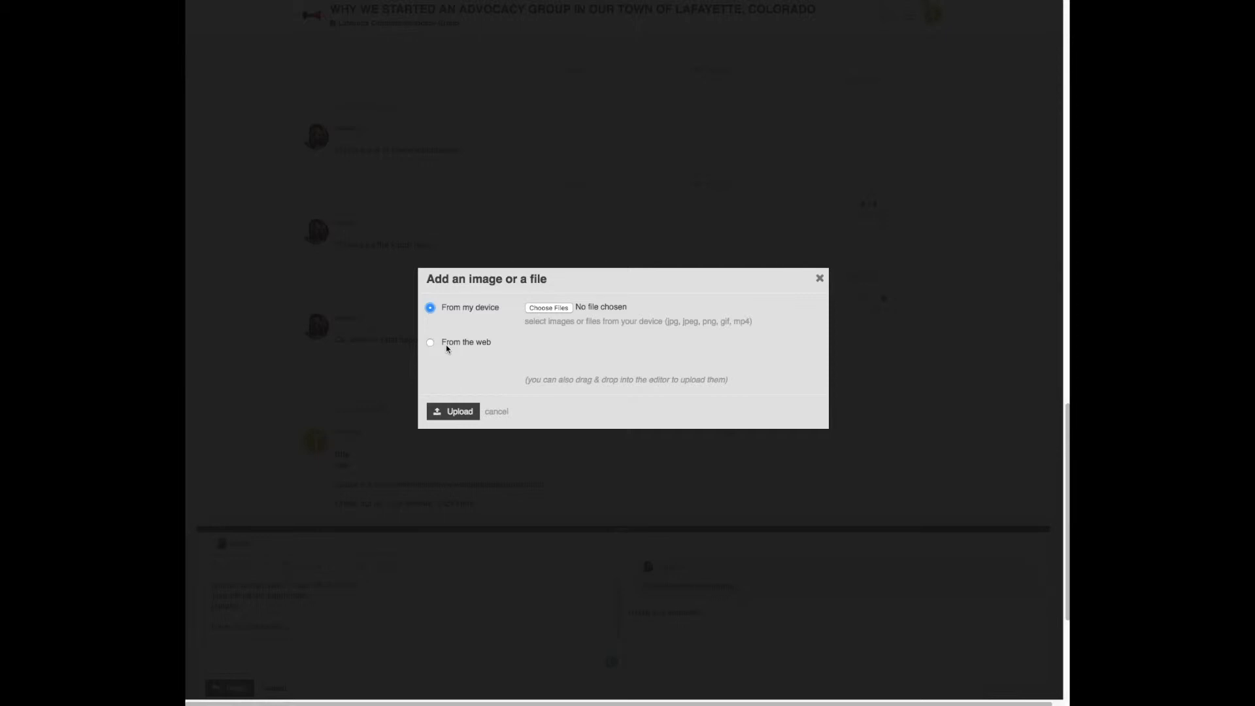
pyautogui.click(549, 308)
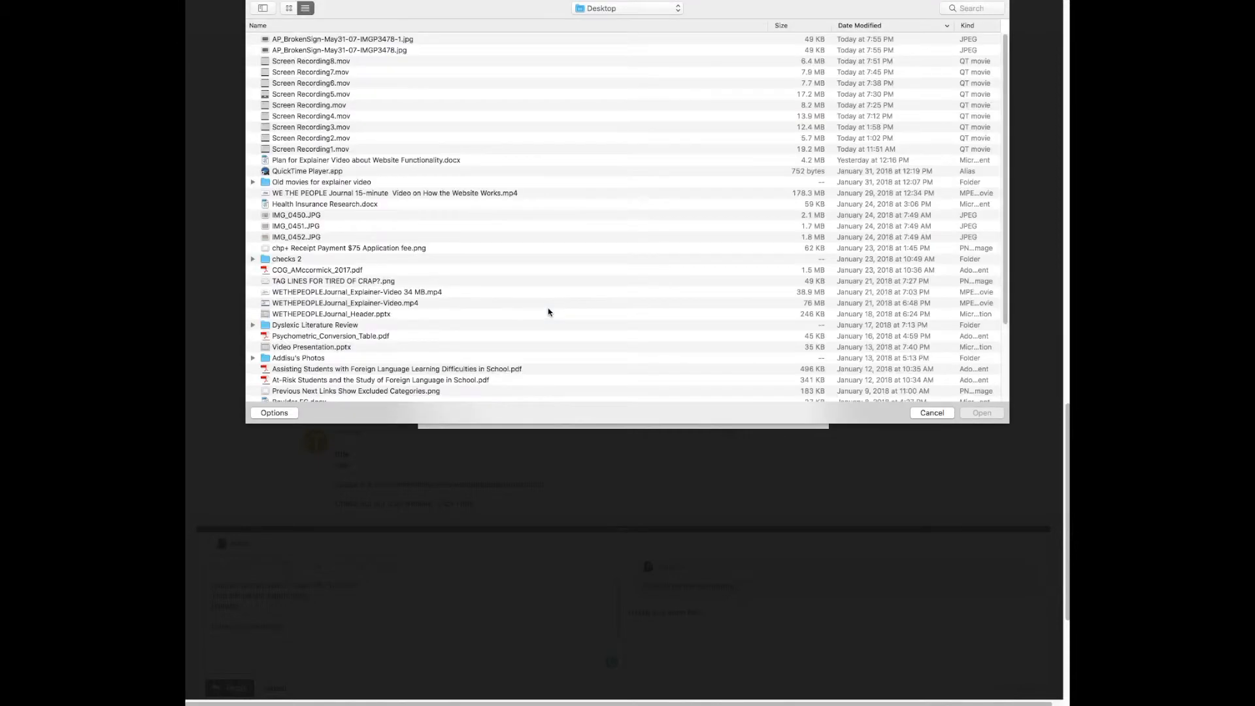
pyautogui.click(392, 39)
pyautogui.click(993, 410)
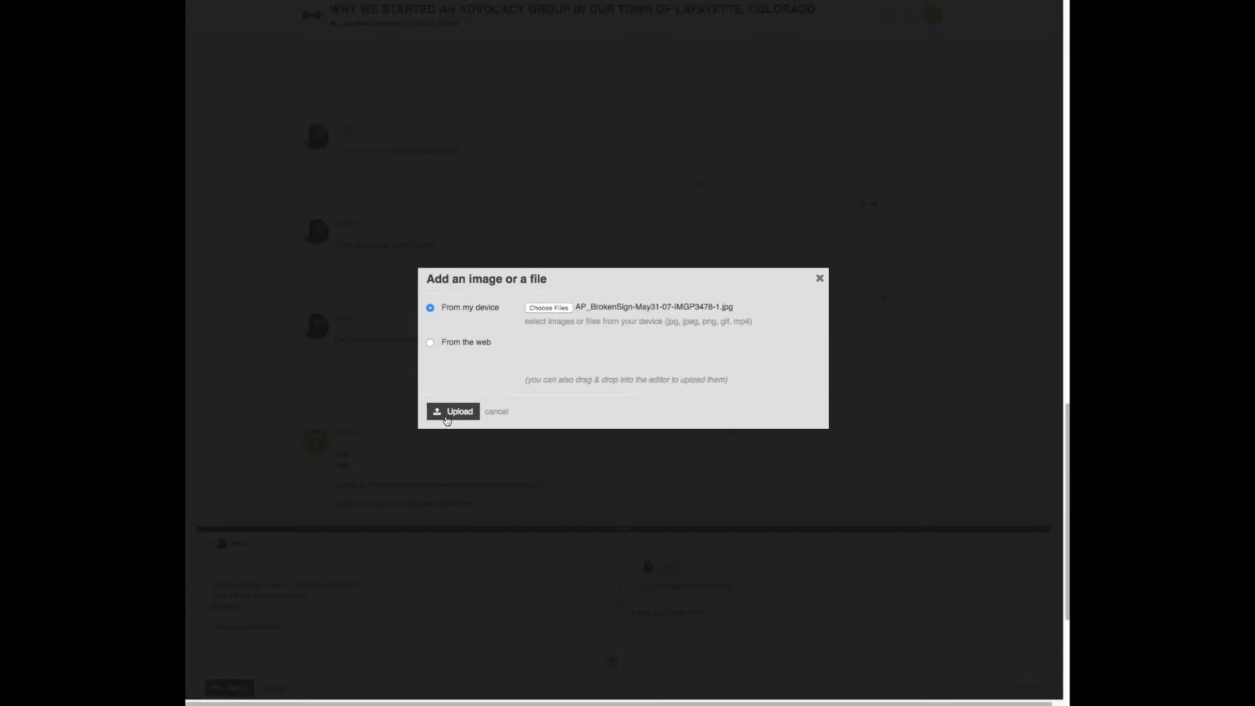
pyautogui.click(450, 412)
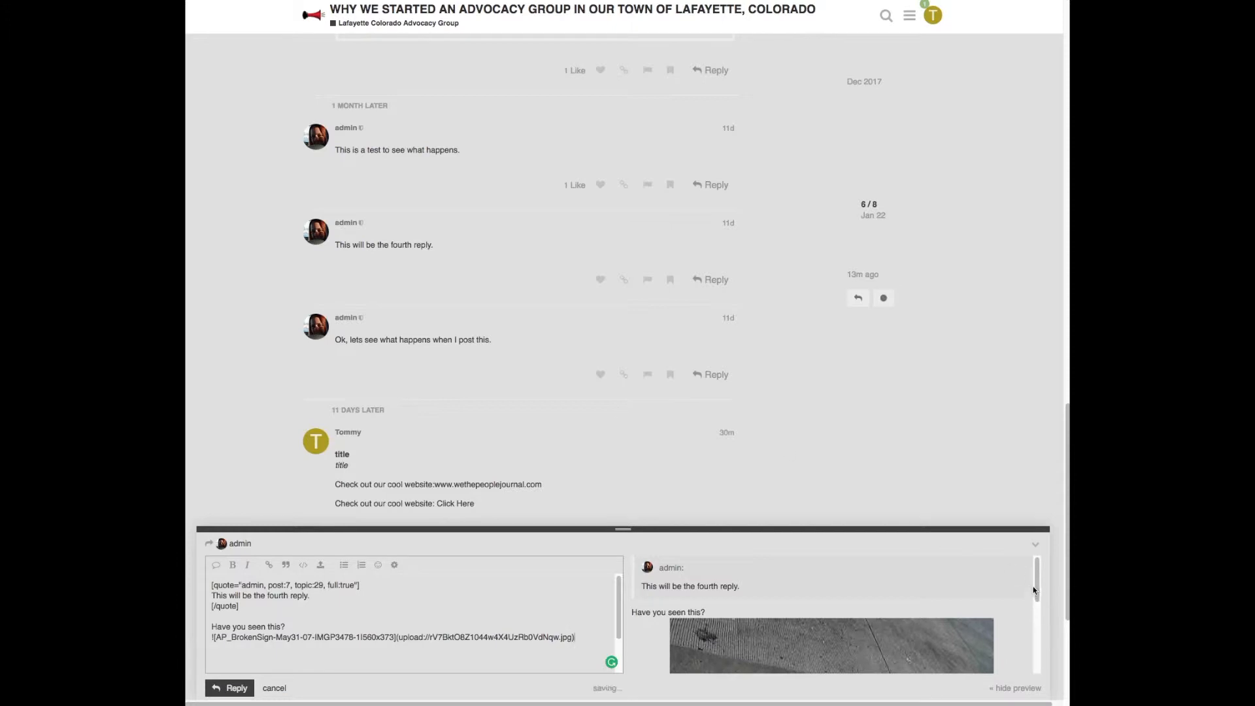
# - Submit the reply containing the quoted post, the question and the broken-sign image
pyautogui.moveTo(1034, 578)
pyautogui.mouseDown()
pyautogui.moveTo(1042, 652)
pyautogui.moveTo(1031, 573)
pyautogui.mouseUp()
pyautogui.click(232, 688)
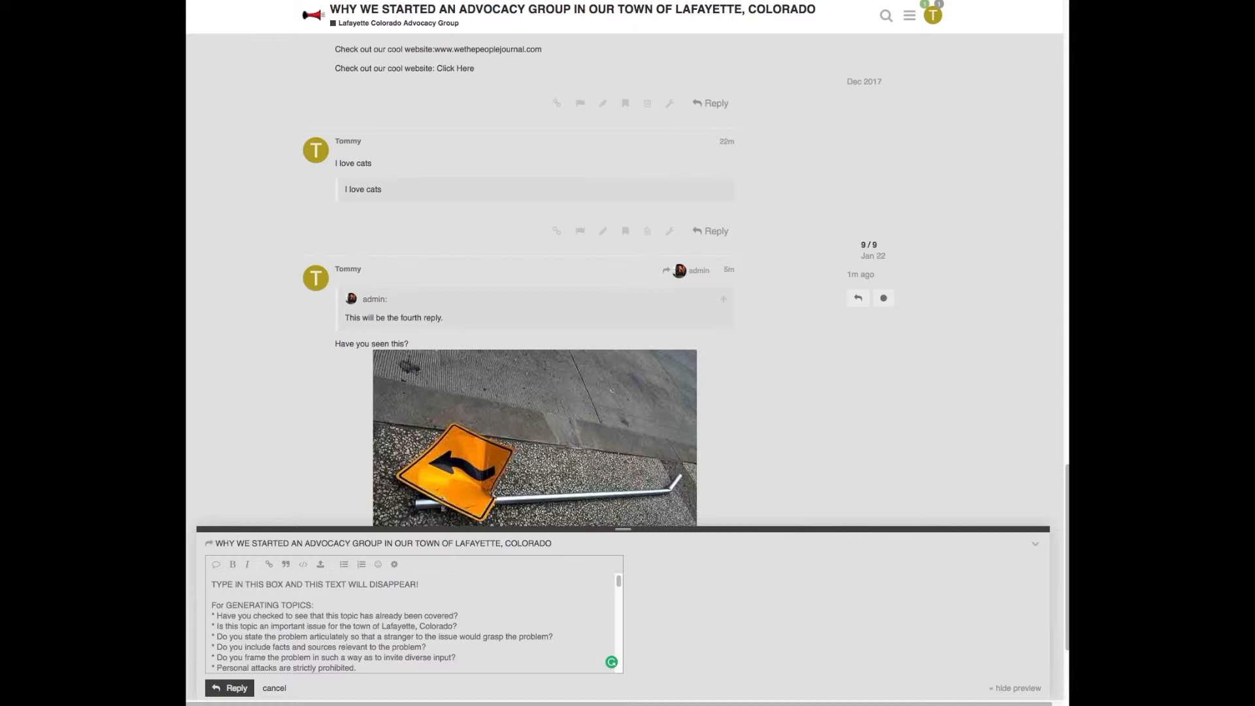
# - Add the image file AP_BrokenSign-May31-07-IMGP3478-1.jpg from the computer directly into a new reply and submit it
pyautogui.moveTo(1052, 412); pyautogui.dragTo(358, 536)
pyautogui.moveTo(334, 625); pyautogui.dragTo(336, 627)
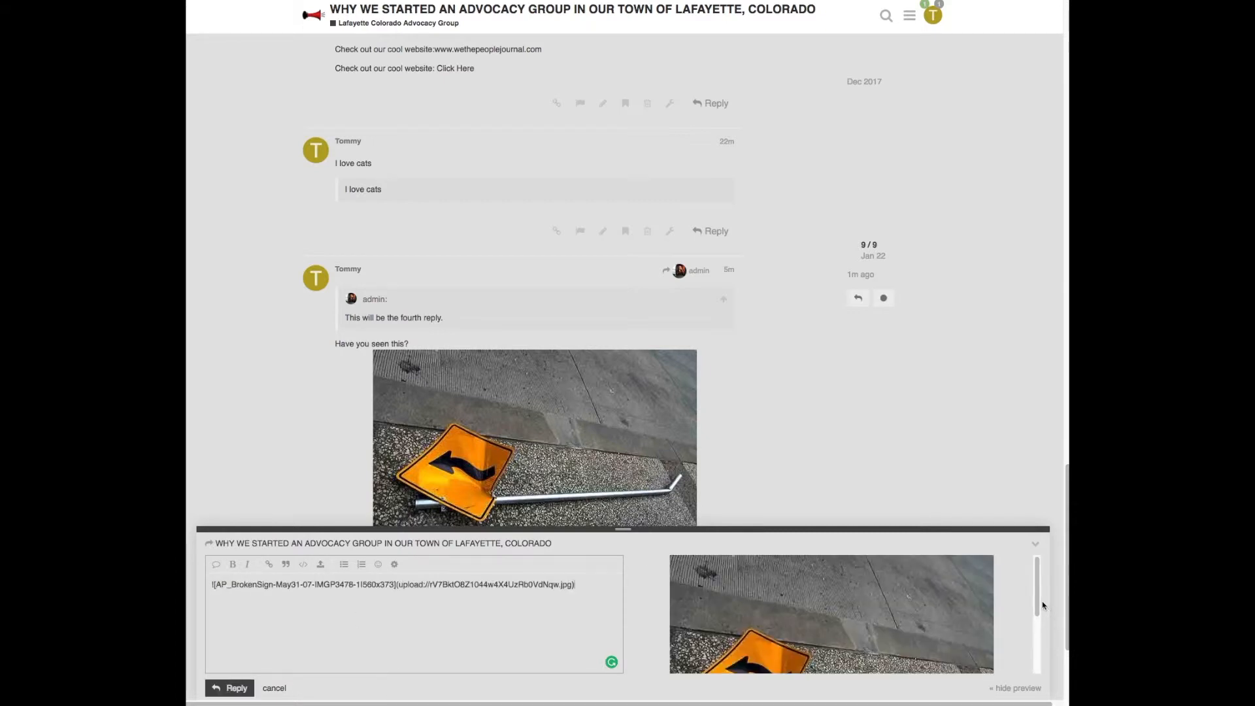
pyautogui.moveTo(1036, 595)
pyautogui.mouseDown()
pyautogui.moveTo(1039, 652)
pyautogui.moveTo(1035, 570)
pyautogui.mouseUp()
pyautogui.click(229, 688)
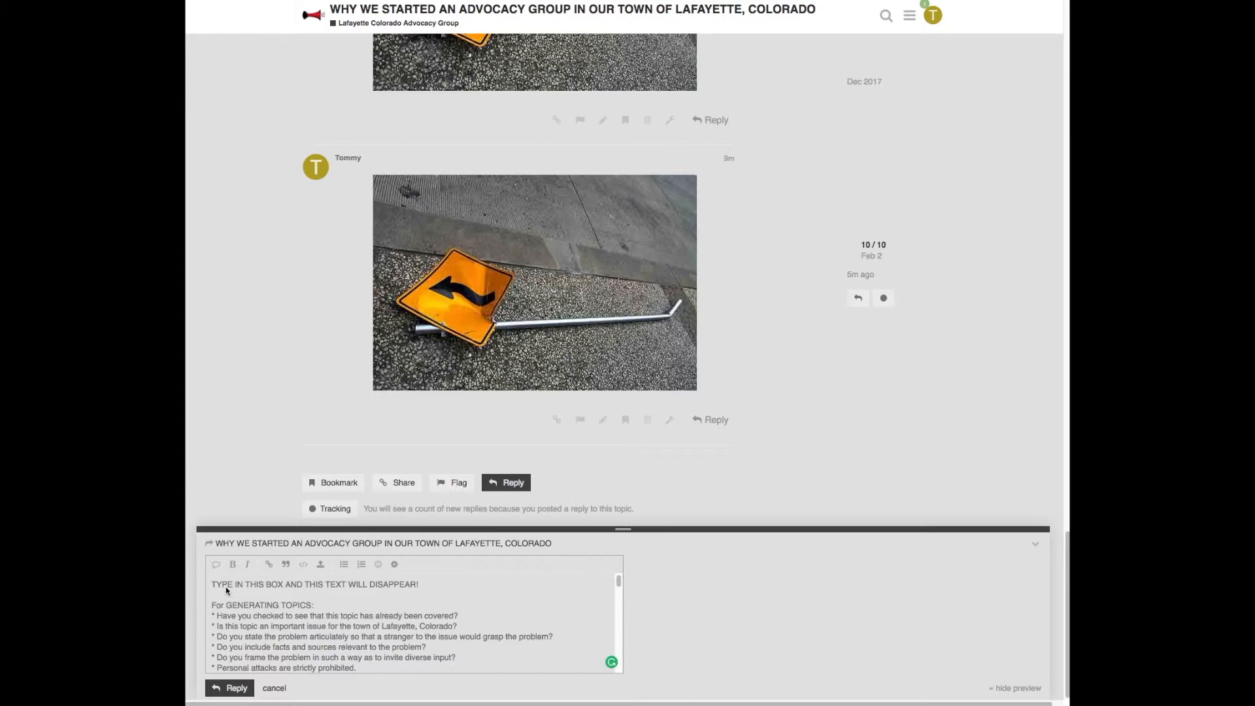
# - Write "Cat", "Dog" and "Mouse" on separate lines in a new reply and duplicate the three lines below a blank line
pyautogui.write('Cat D')
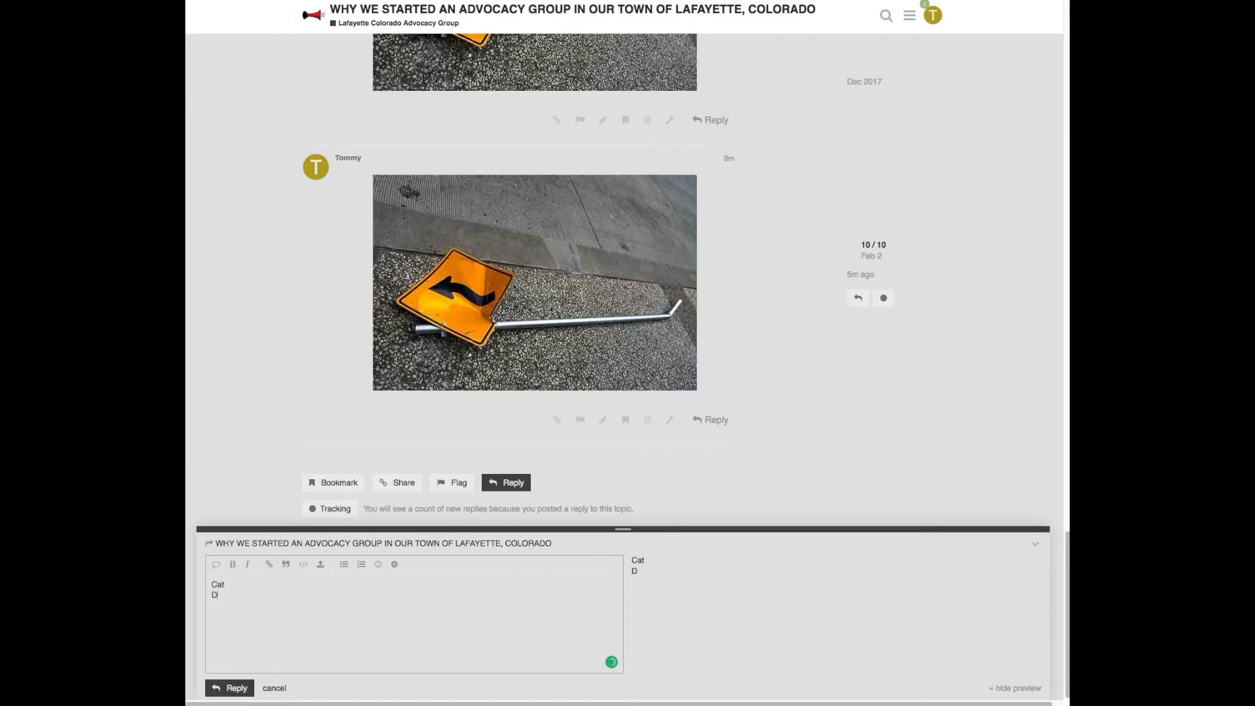
pyautogui.write('og Mouse')
pyautogui.moveTo(243, 602); pyautogui.dragTo(187, 579)
pyautogui.hotkey('ctrl', 'c')
pyautogui.click(252, 605)
pyautogui.hotkey('ctrl', 'v')
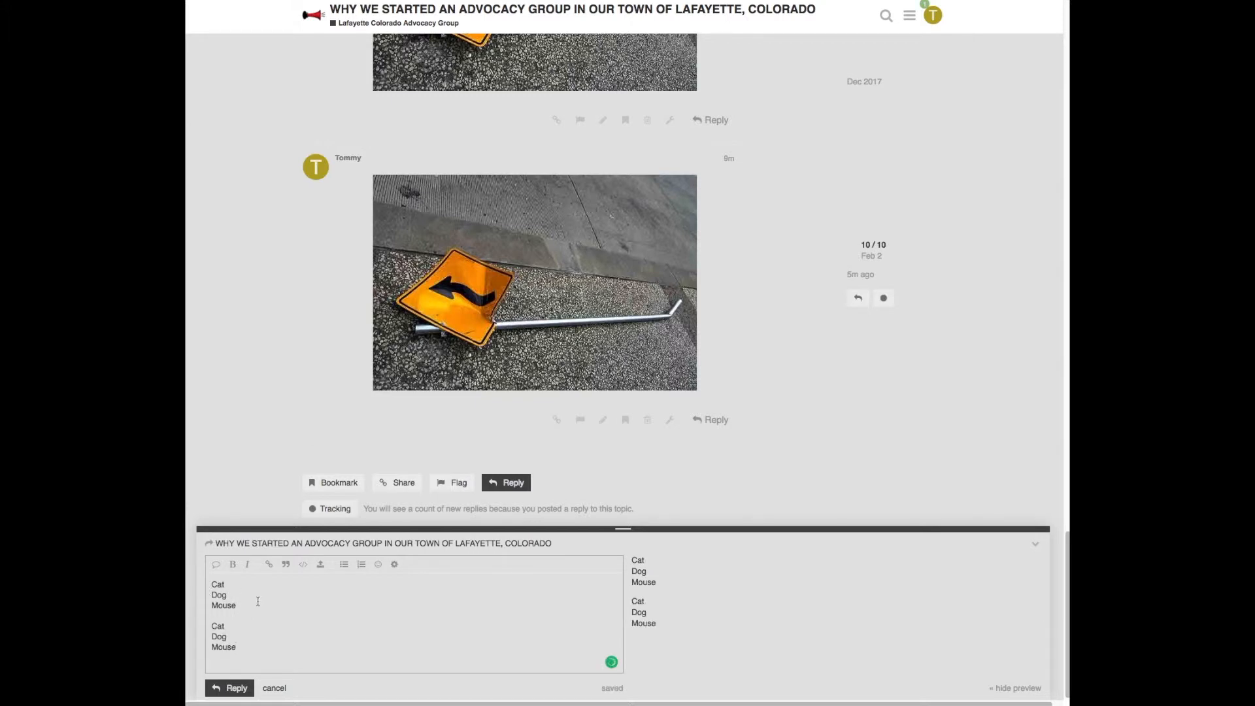
# - Format the first three animal lines as a bulleted list and the second three as a numbered list, and submit the reply
pyautogui.moveTo(245, 608); pyautogui.dragTo(208, 581)
pyautogui.click(344, 565)
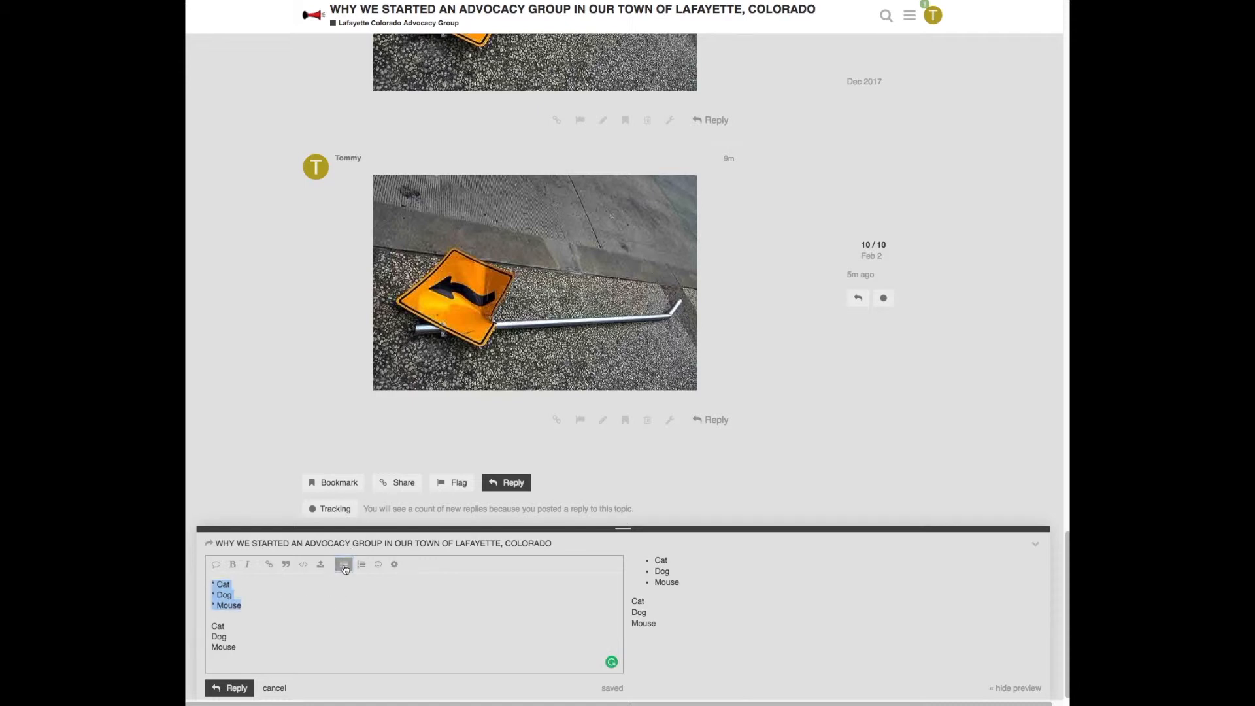
pyautogui.moveTo(240, 647); pyautogui.dragTo(208, 624)
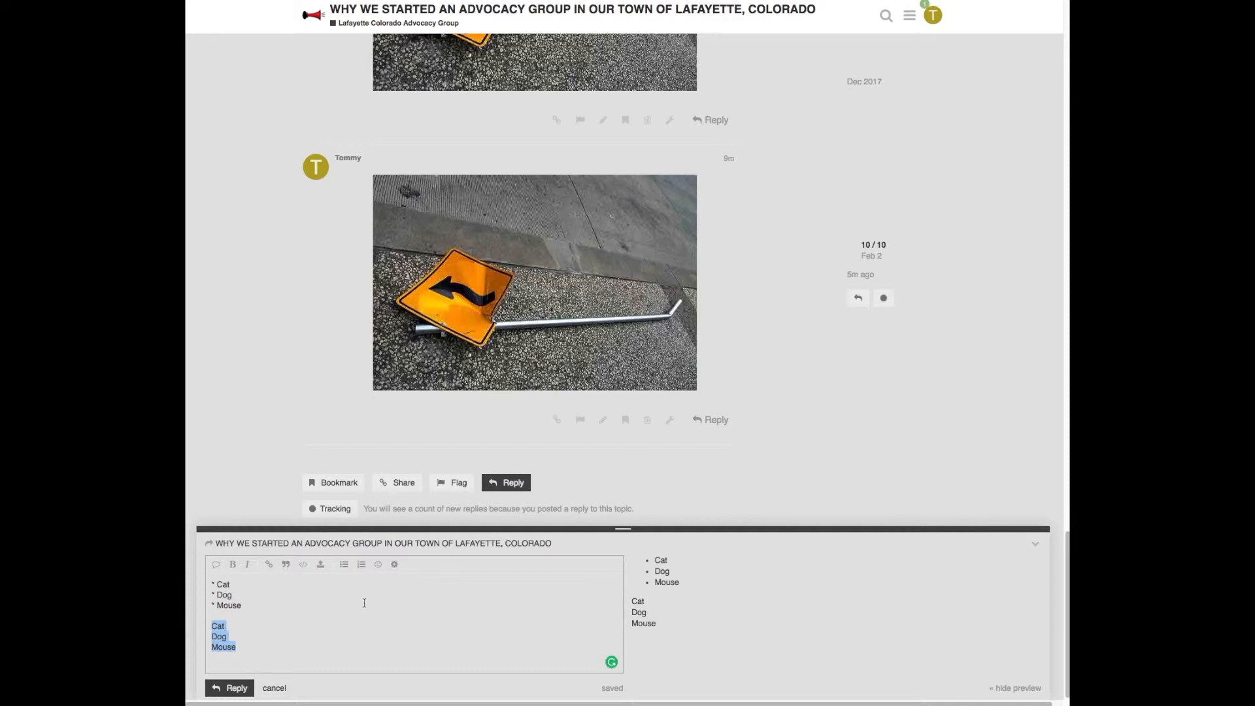
pyautogui.click(361, 564)
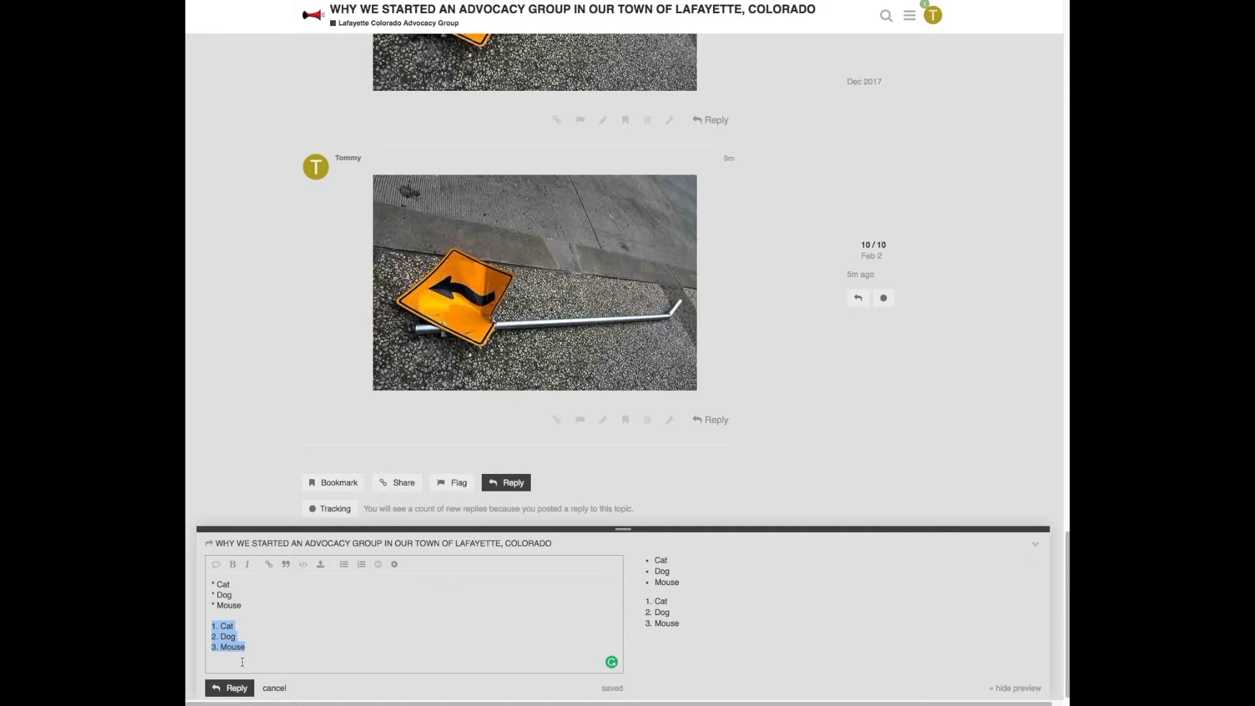
pyautogui.click(230, 687)
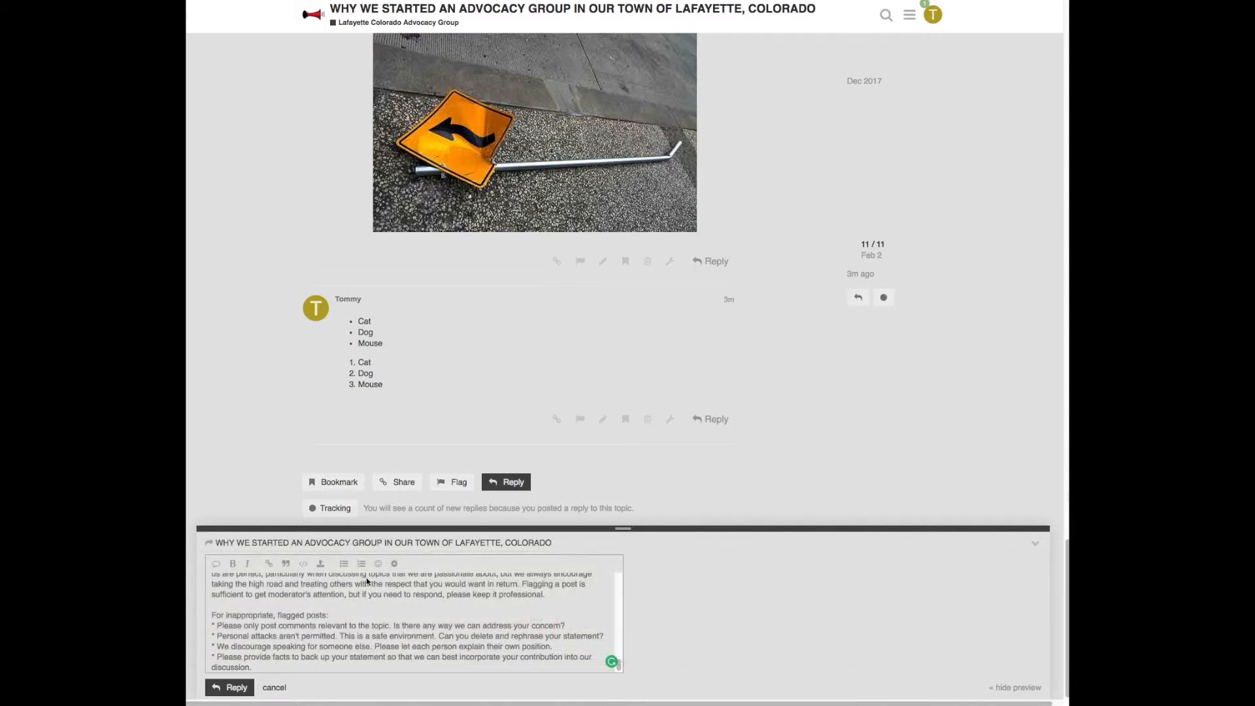
# - Insert the Travel emojis earth_americas, mosque, sunrise and the one just before night_with_stars into a new reply
pyautogui.click(377, 567)
pyautogui.click(380, 564)
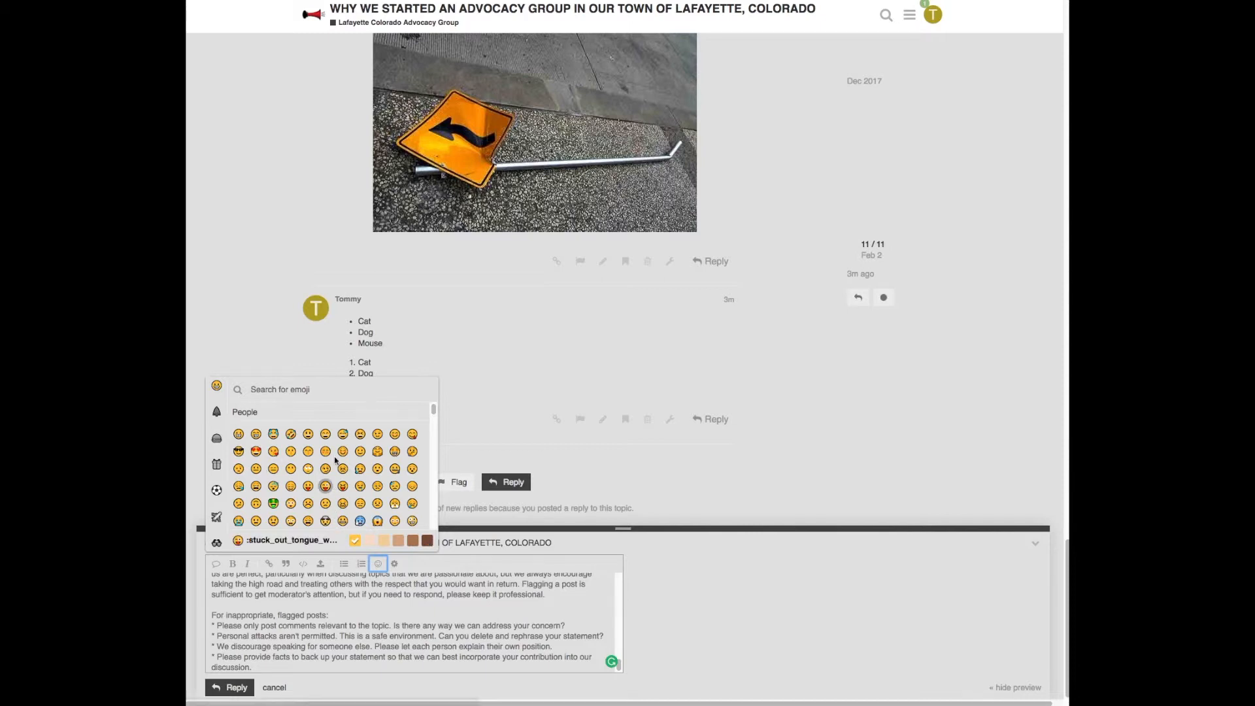
pyautogui.scroll(-5, 433, 410)
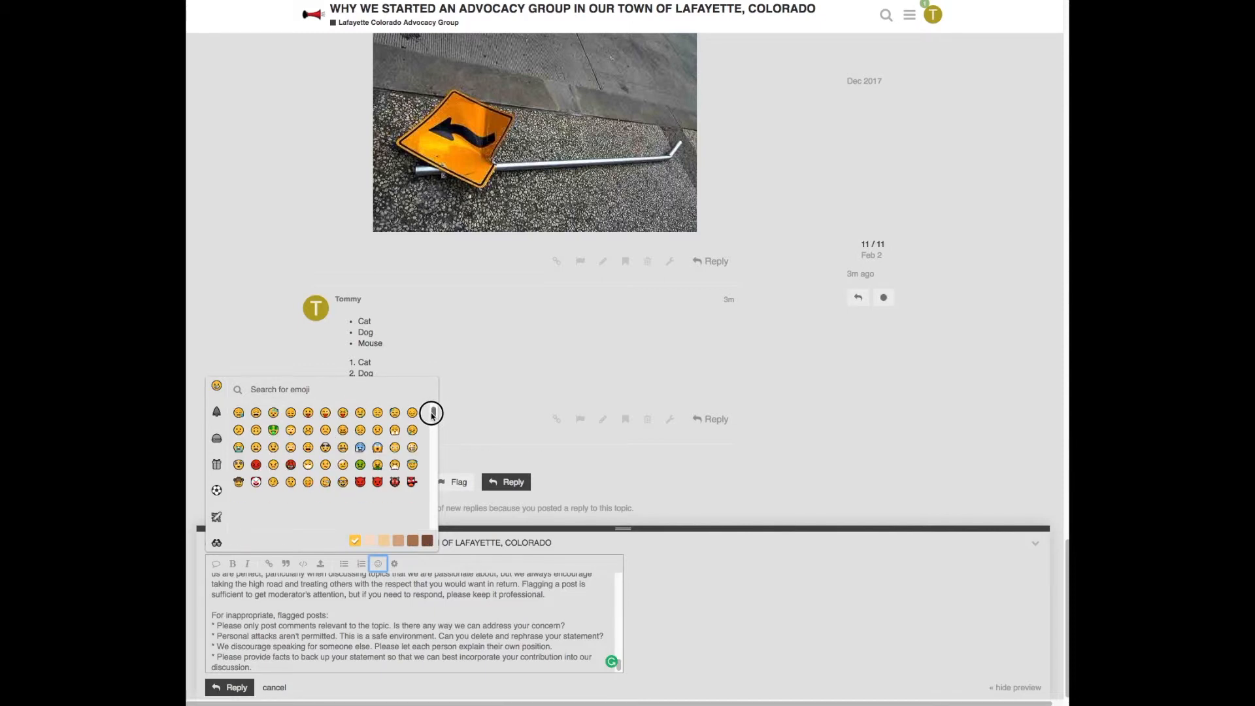
pyautogui.click(216, 464)
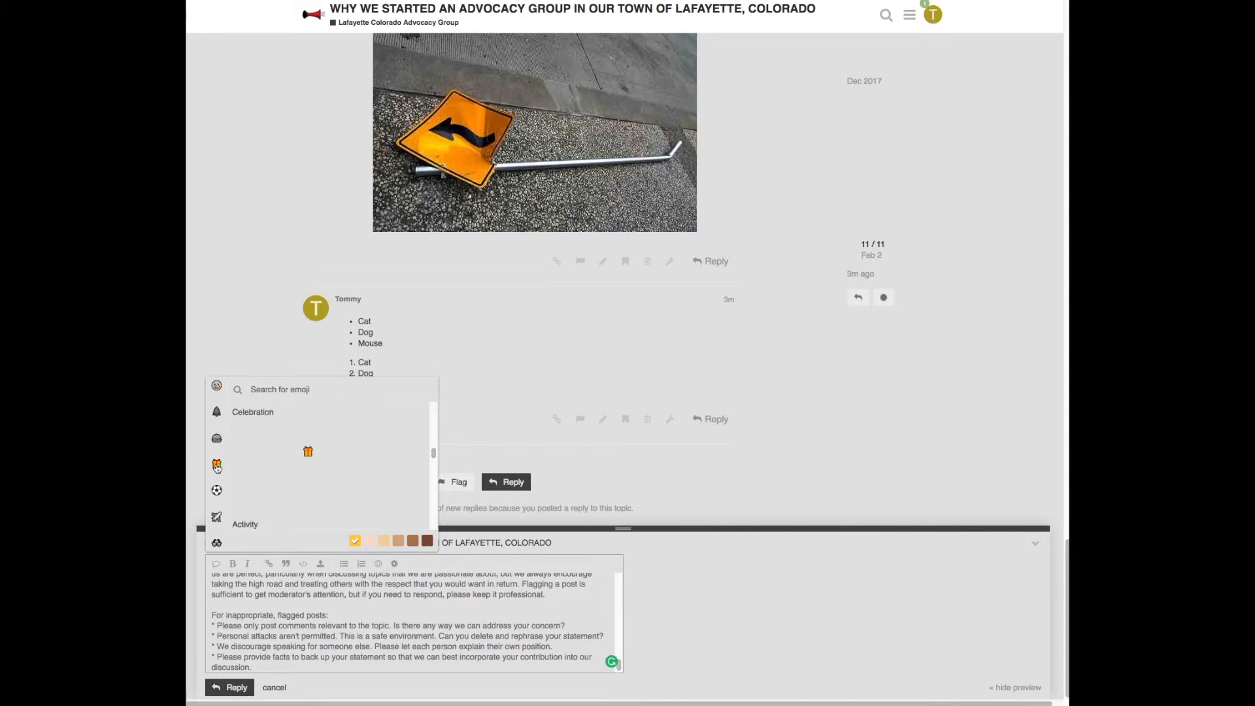
pyautogui.click(217, 488)
pyautogui.click(217, 518)
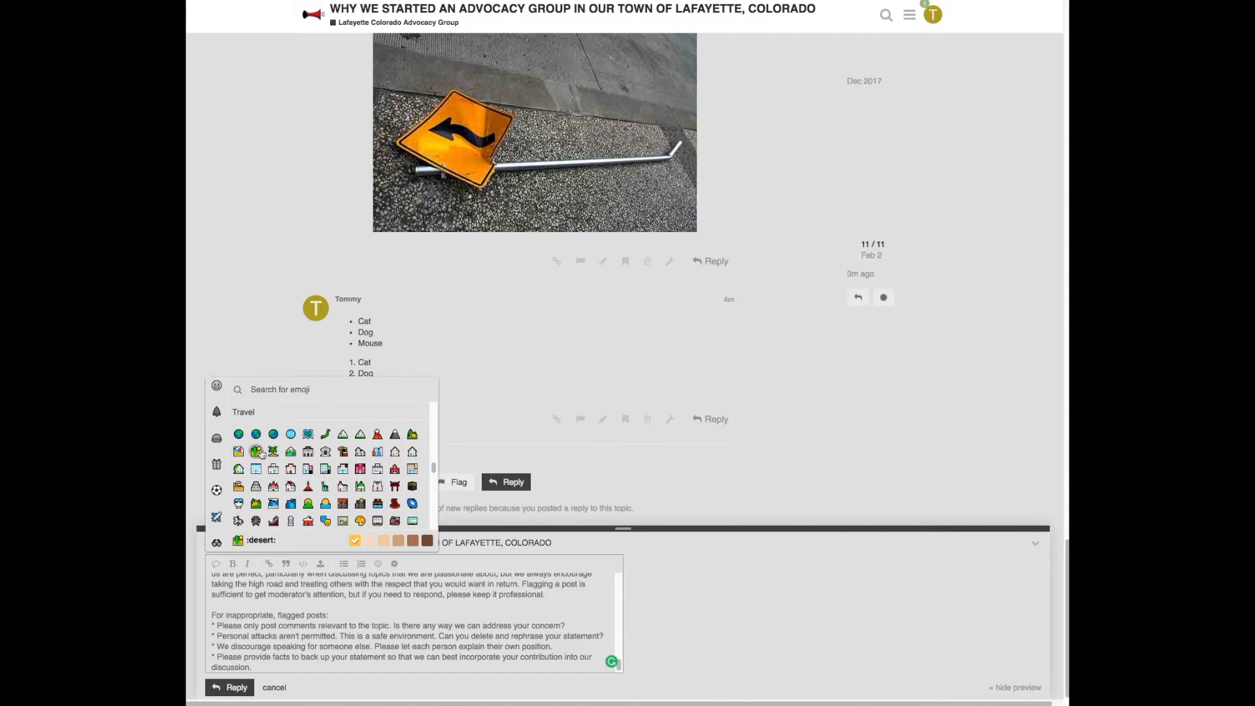
pyautogui.click(256, 433)
pyautogui.click(361, 488)
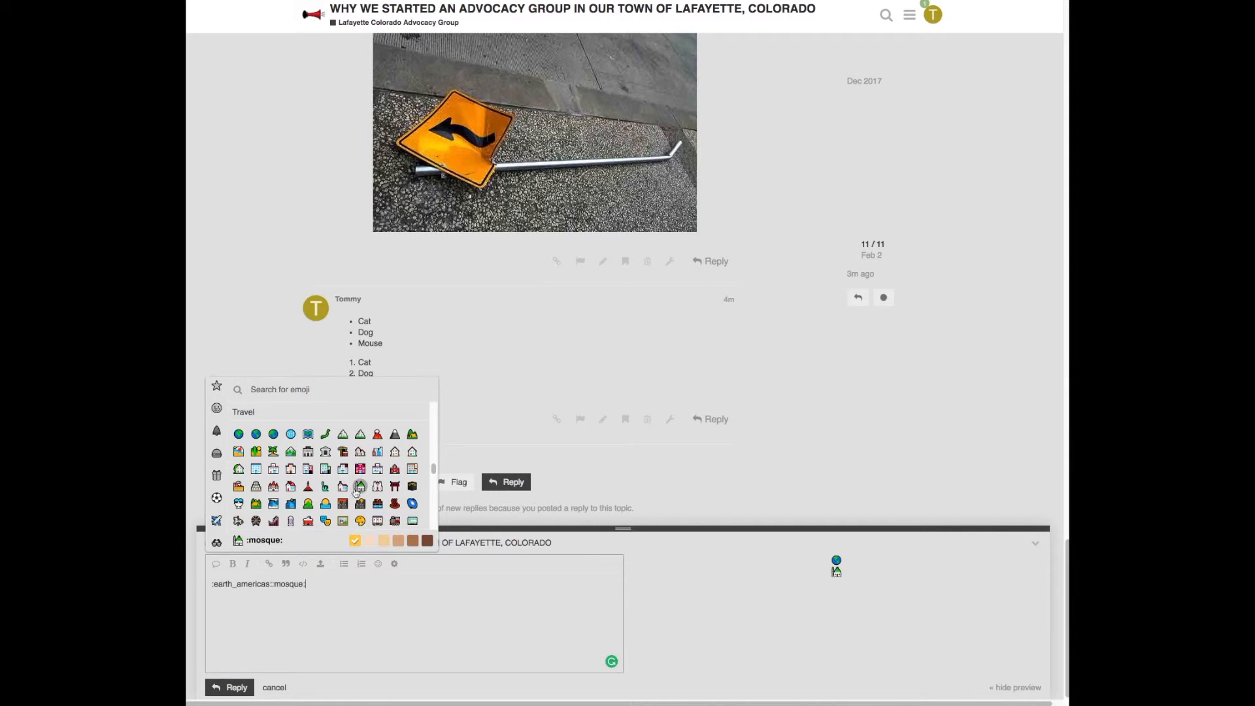
pyautogui.click(327, 504)
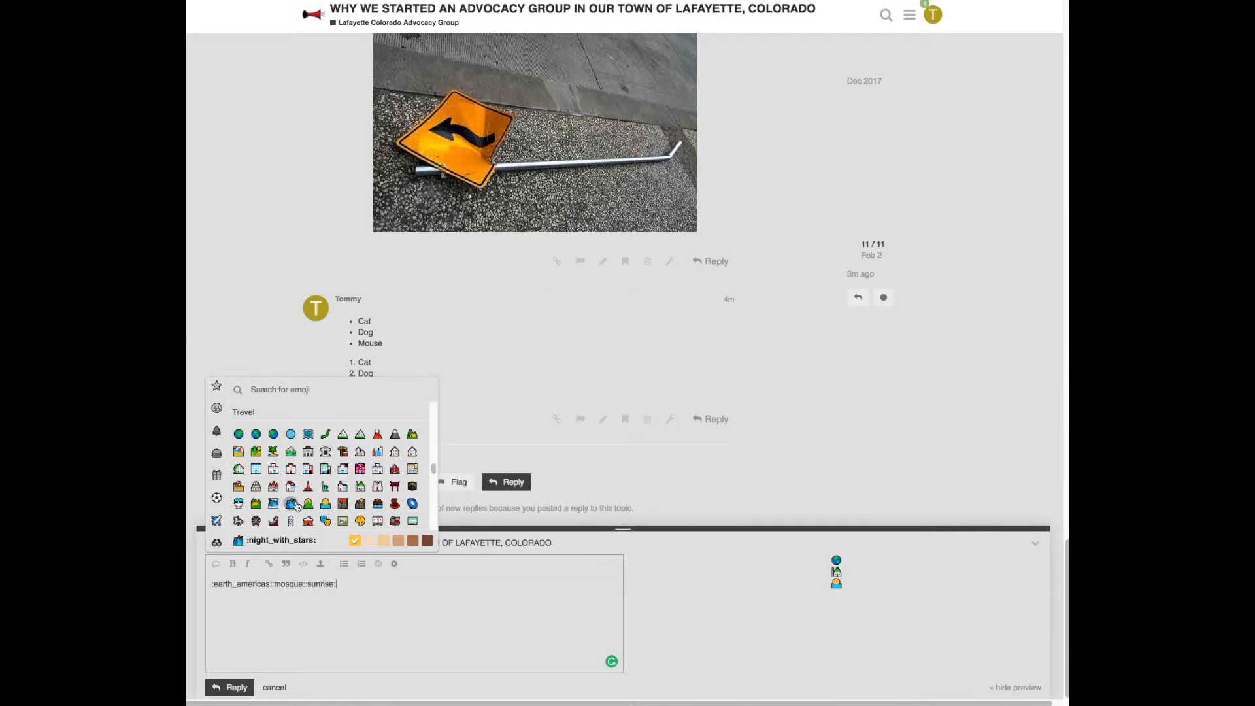
pyautogui.click(273, 503)
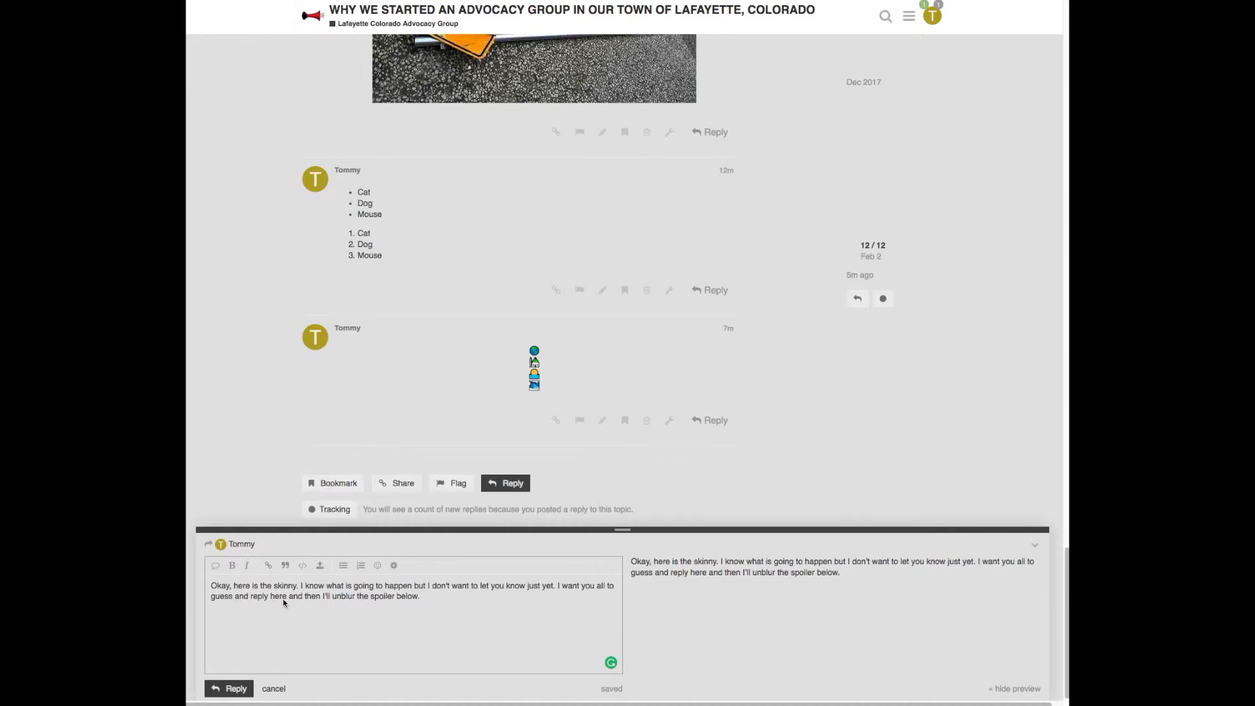
# - Add the sentence "Here is the spoiler." as a separate paragraph below the reply's introductory text
pyautogui.click(426, 597)
pyautogui.press('Return')
pyautogui.press('Return')
pyautogui.write('Here is the spoiler.')
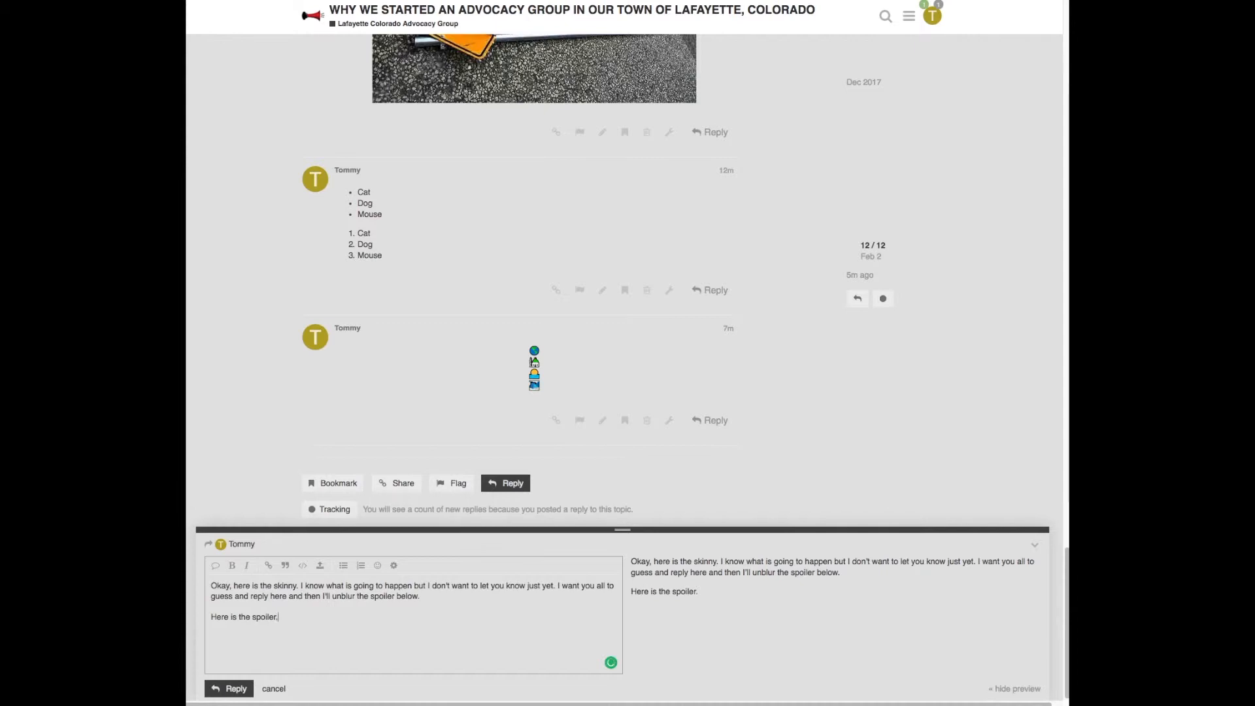
# - Blur the sentence "Here is the spoiler." as a spoiler and submit the reply
pyautogui.moveTo(279, 615); pyautogui.dragTo(204, 615)
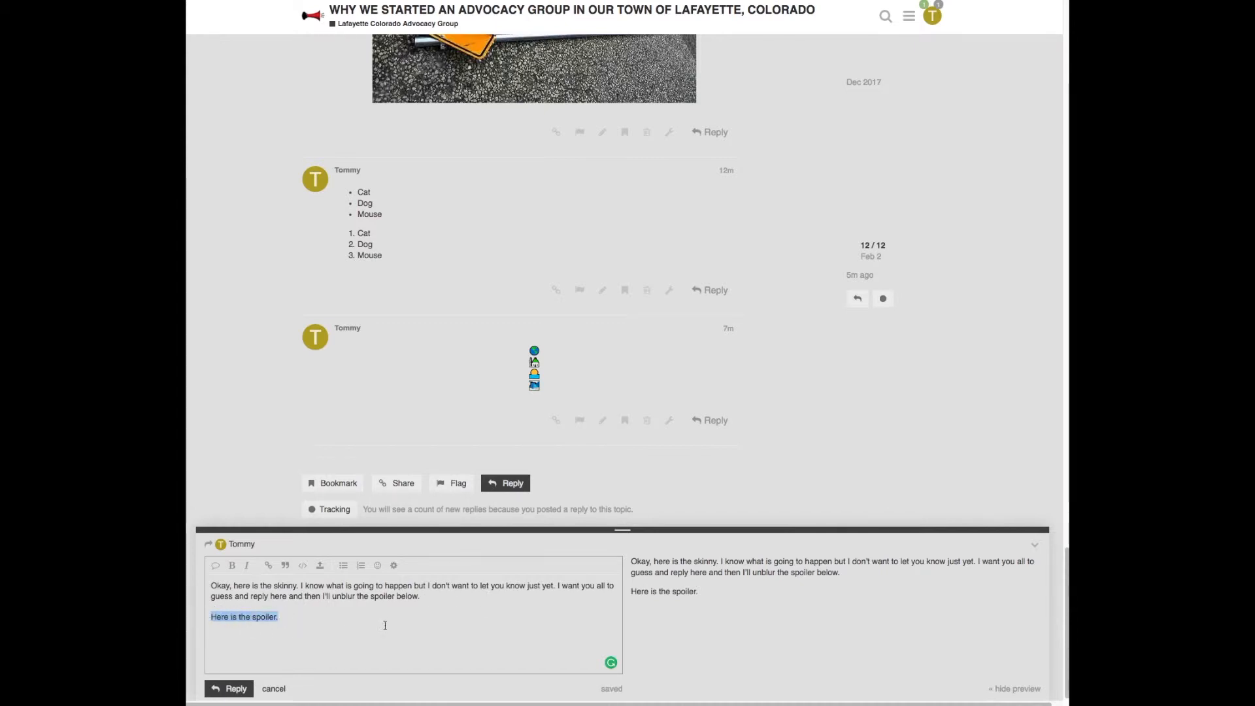
pyautogui.click(395, 567)
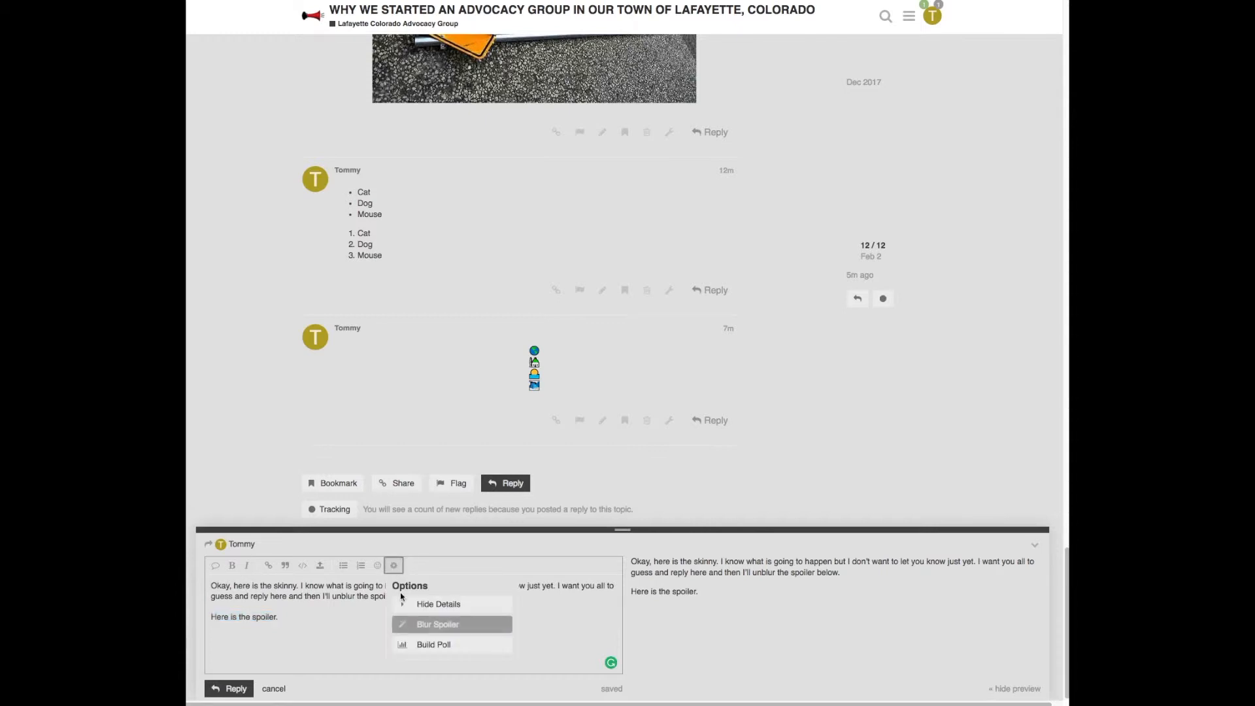
pyautogui.click(411, 624)
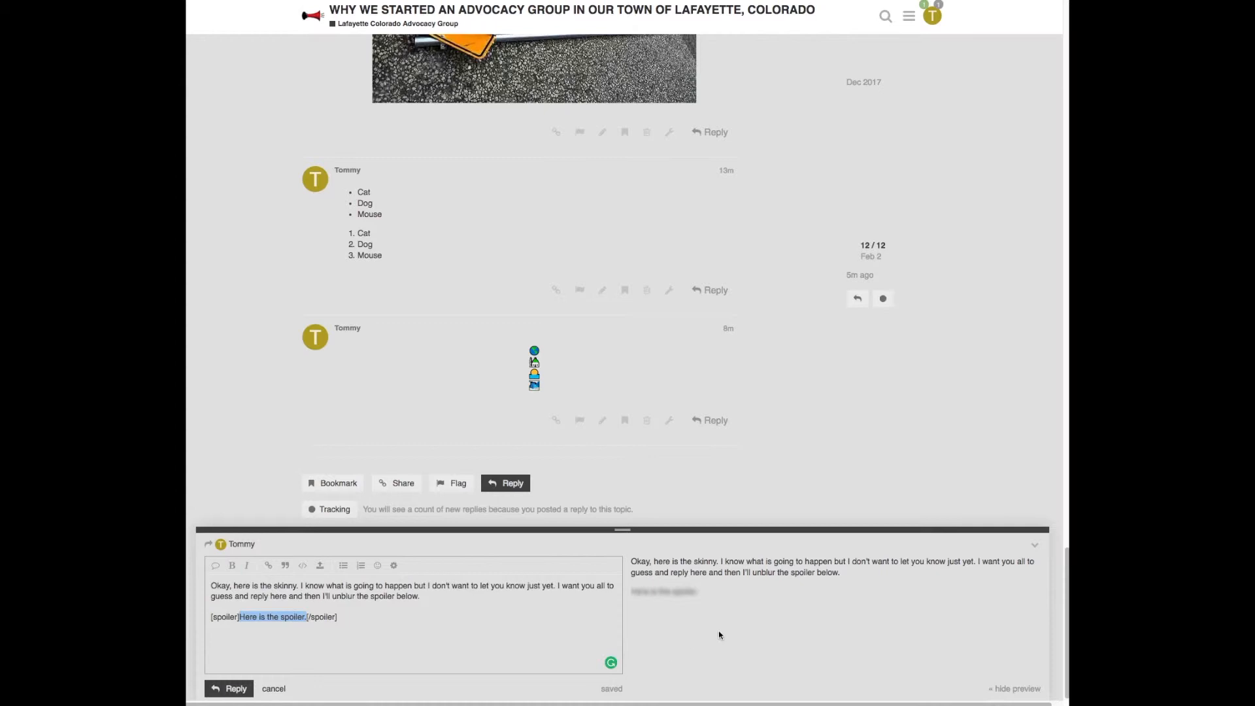
pyautogui.click(229, 689)
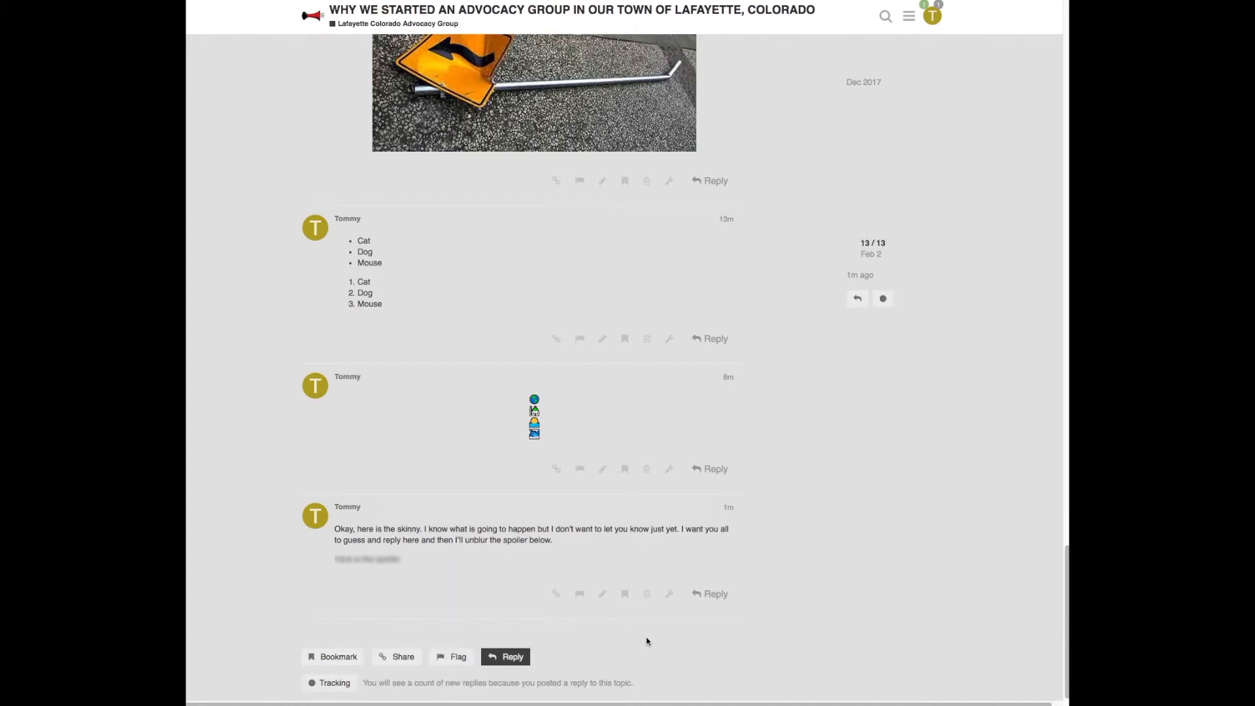
# - Edit the posted spoiler reply to remove the spoiler tags around "Here is the spoiler." and save the edit
pyautogui.click(601, 595)
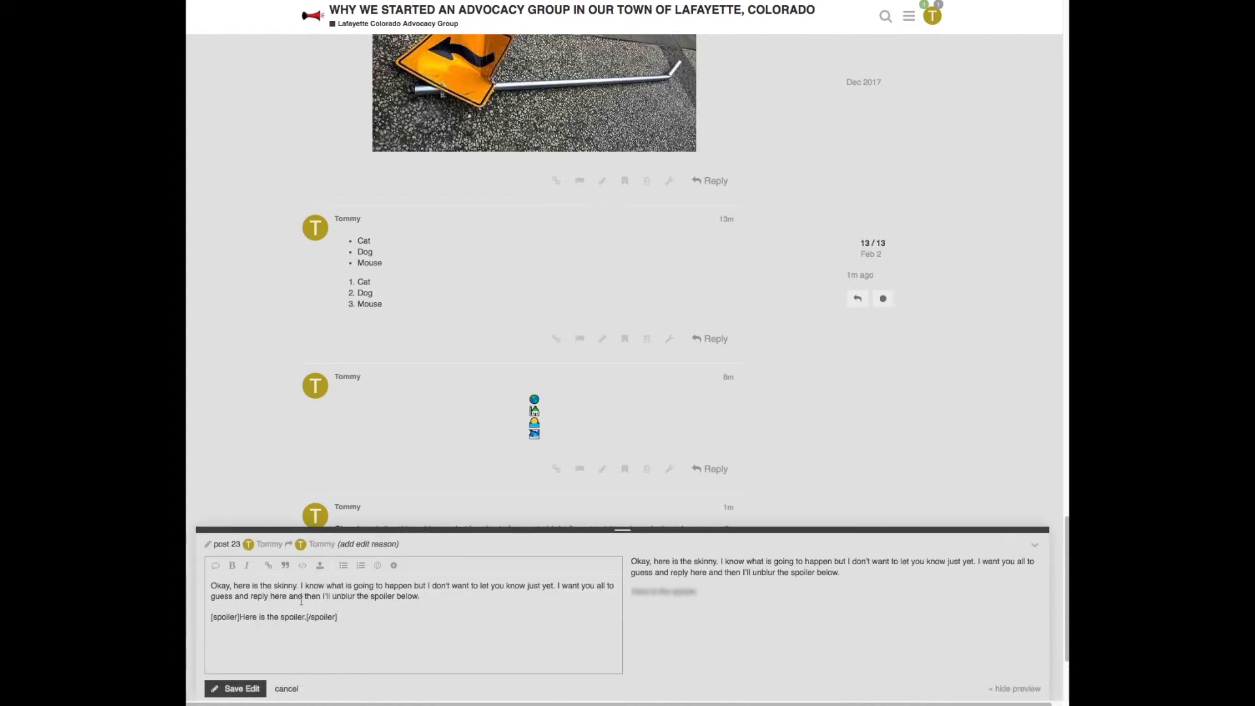
pyautogui.moveTo(240, 617); pyautogui.dragTo(196, 618)
pyautogui.press('BackSpace')
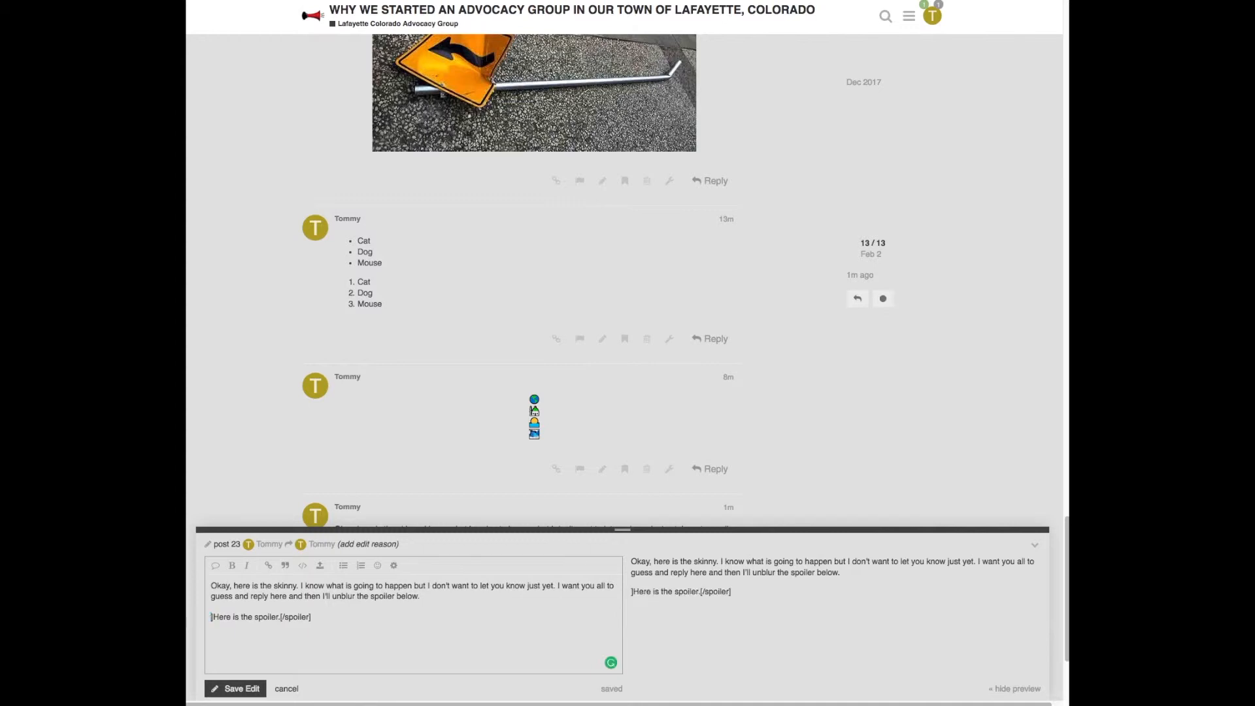
pyautogui.press('Delete')
pyautogui.moveTo(308, 617); pyautogui.dragTo(278, 619)
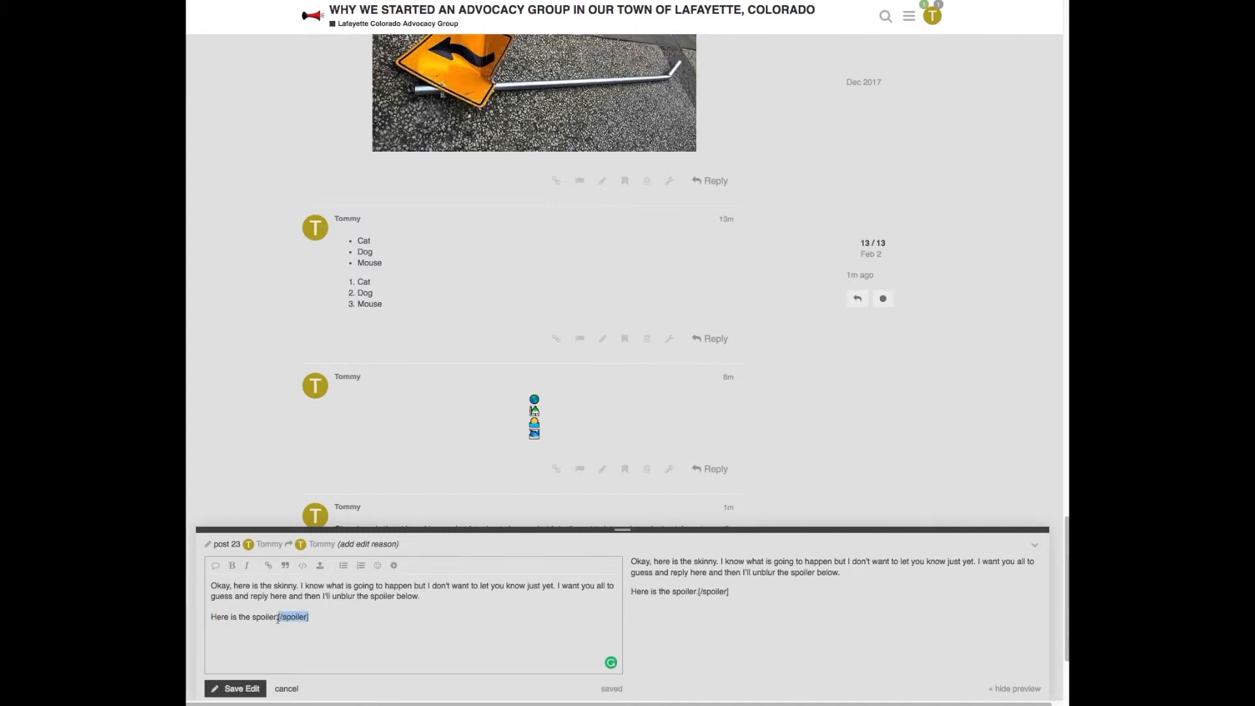
pyautogui.press('BackSpace')
pyautogui.click(252, 688)
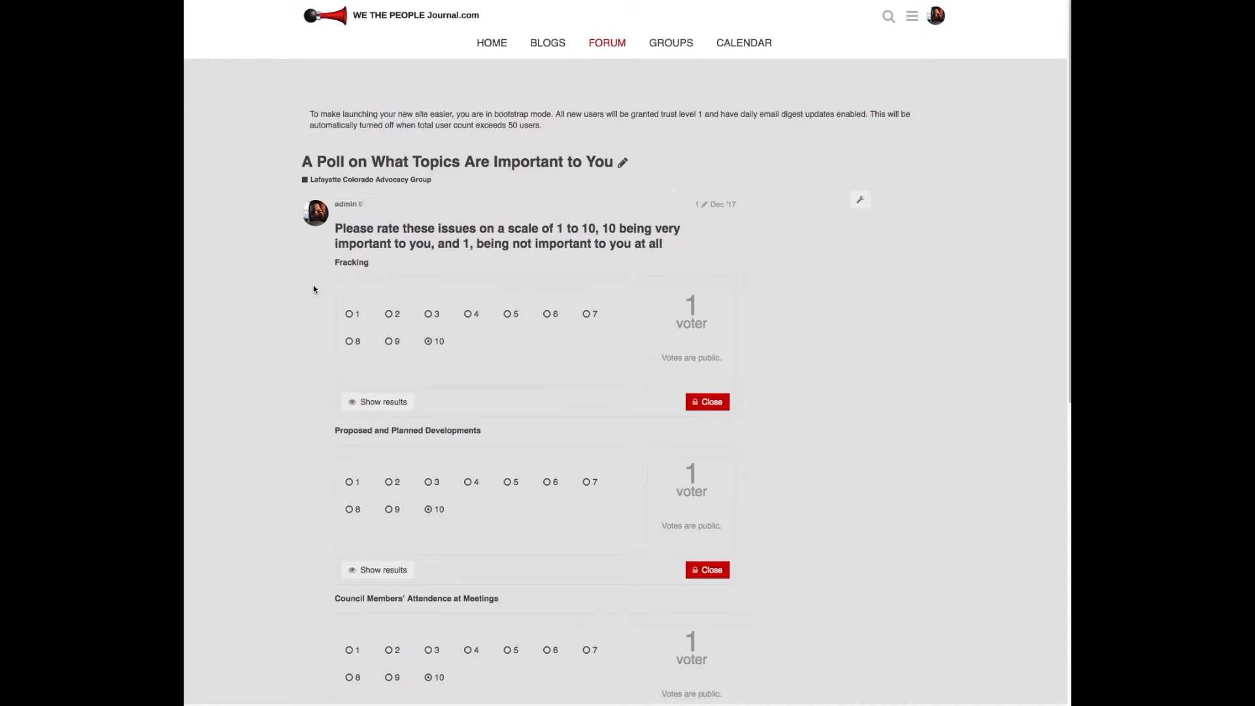
# - Vote 5 for Fracking in the topic poll and toggle that poll's results between shown and hidden
pyautogui.click(508, 315)
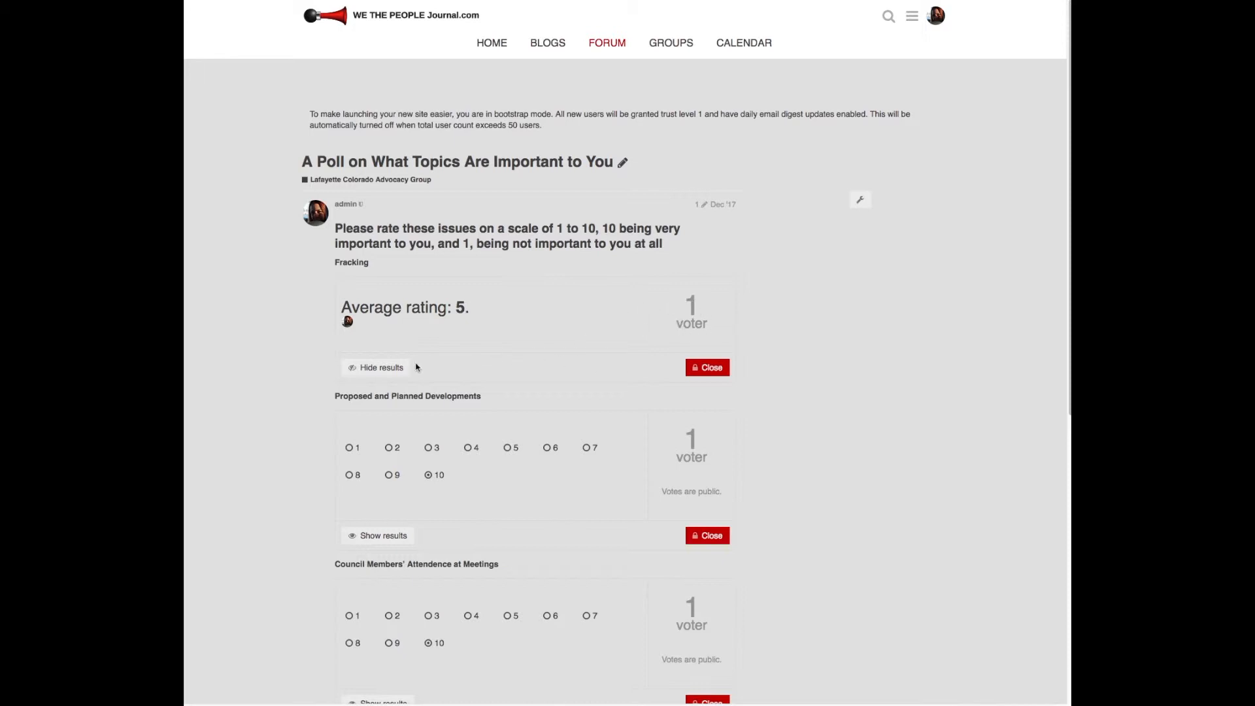
pyautogui.click(379, 368)
pyautogui.click(386, 401)
pyautogui.click(383, 368)
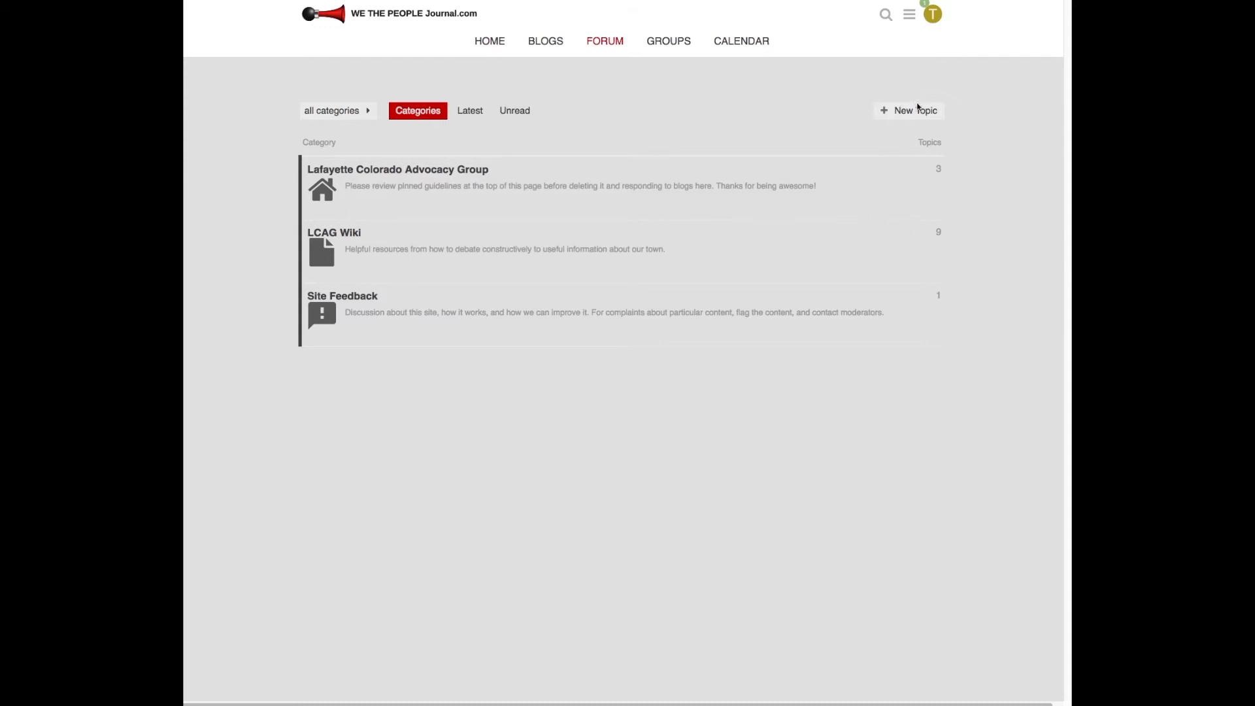
# - Start a new topic with the bold text "Instructions: rating on a scale of 1 to 10" and dismiss the new-conversation tips
pyautogui.click(915, 112)
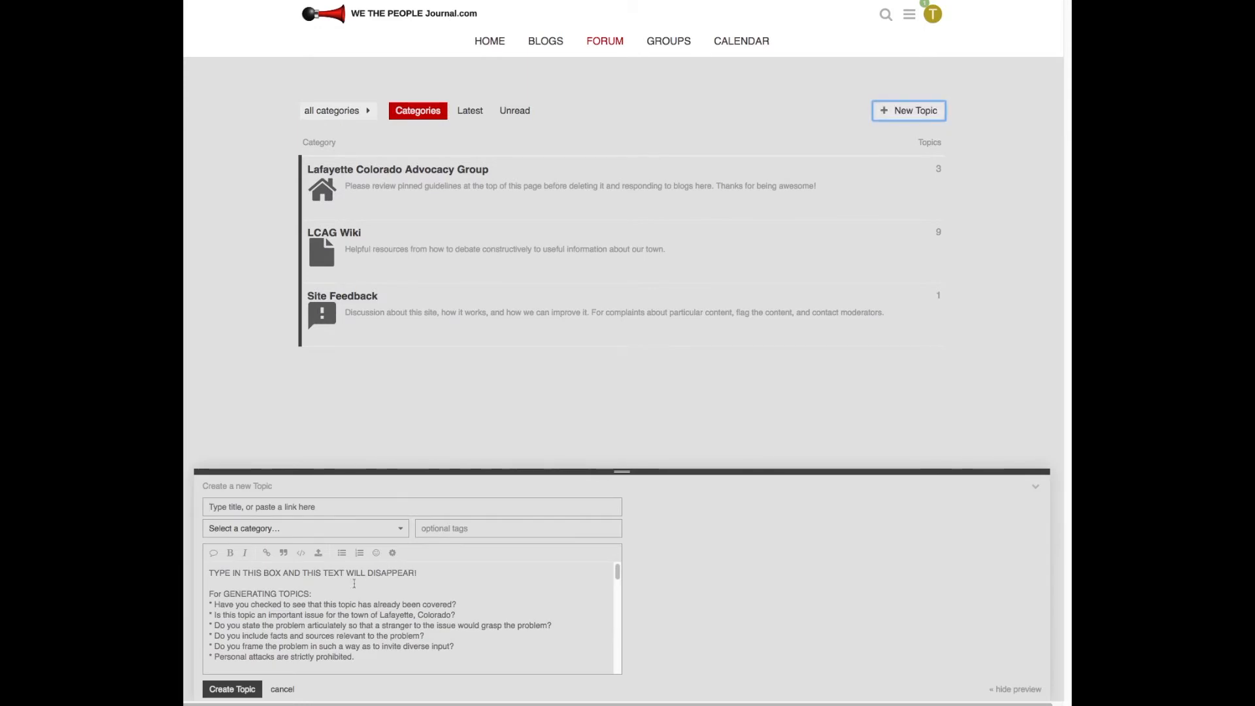
pyautogui.click(266, 577)
pyautogui.click(230, 553)
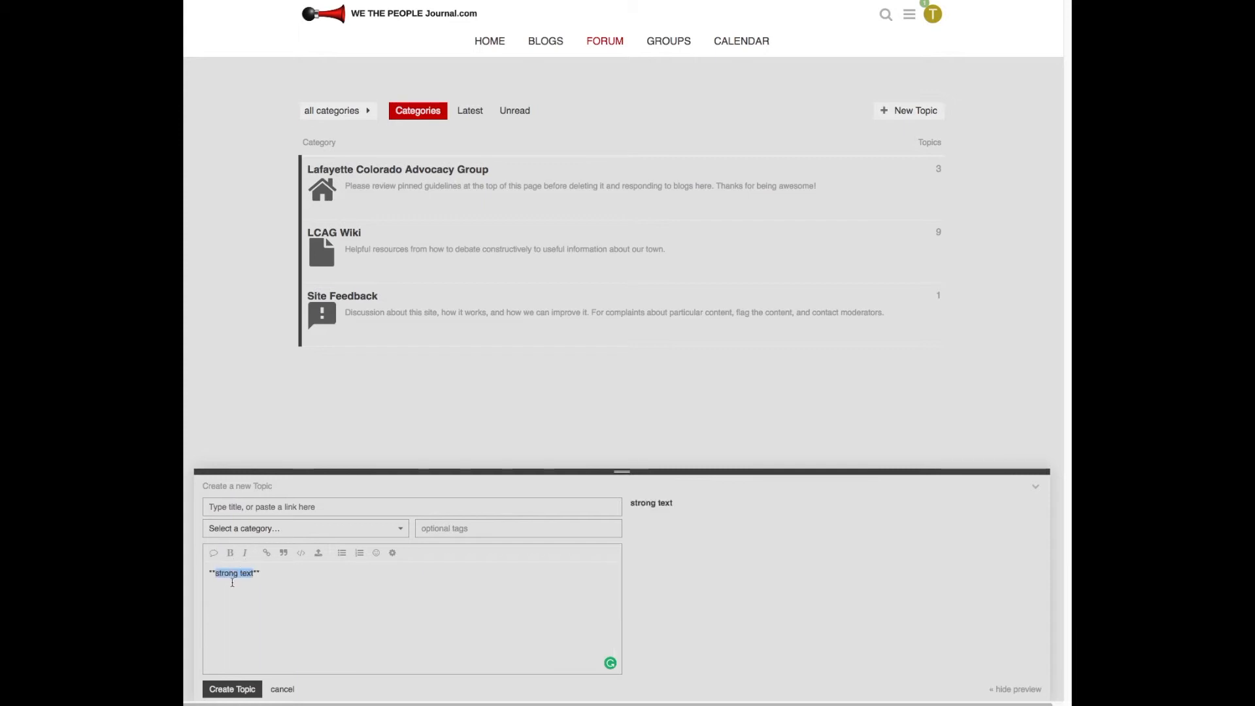
pyautogui.write('Instructio')
pyautogui.write('n')
pyautogui.write('s: rating')
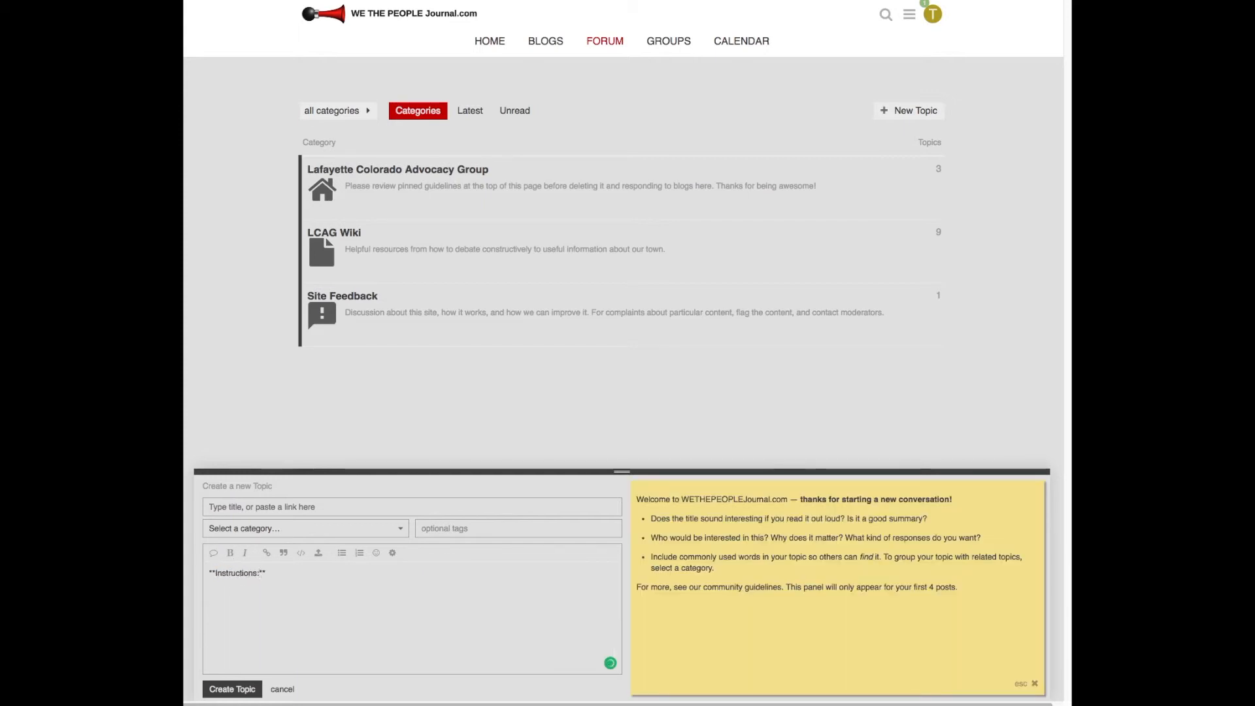
pyautogui.write(' on a scale of 1 to 10')
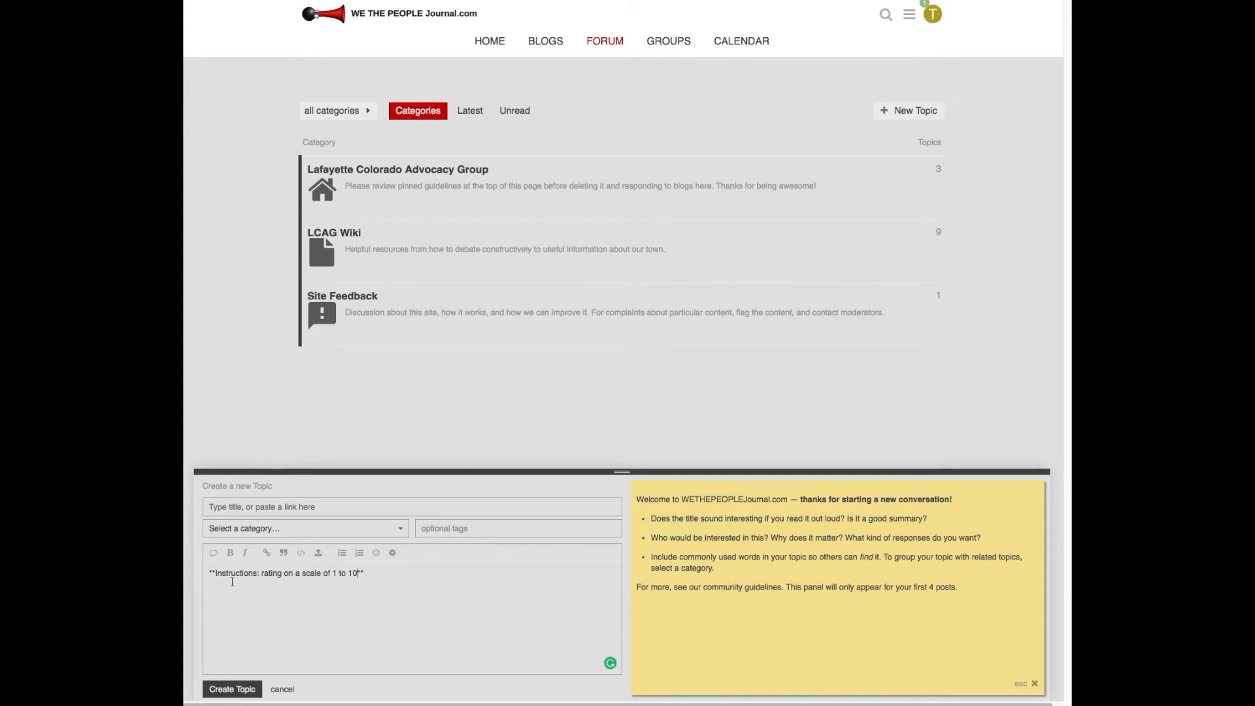
pyautogui.click(1032, 683)
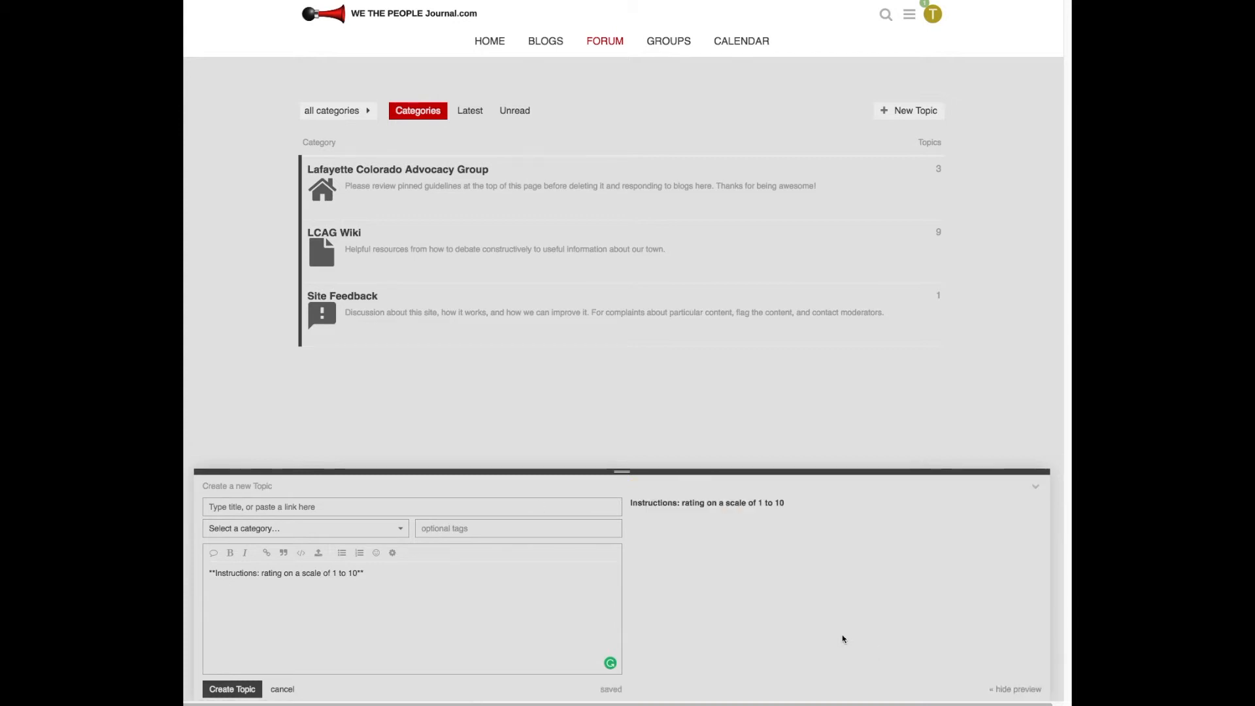
# - Add the line "Fracking" below the bold instructions in the new topic
pyautogui.click(383, 572)
pyautogui.press('Return')
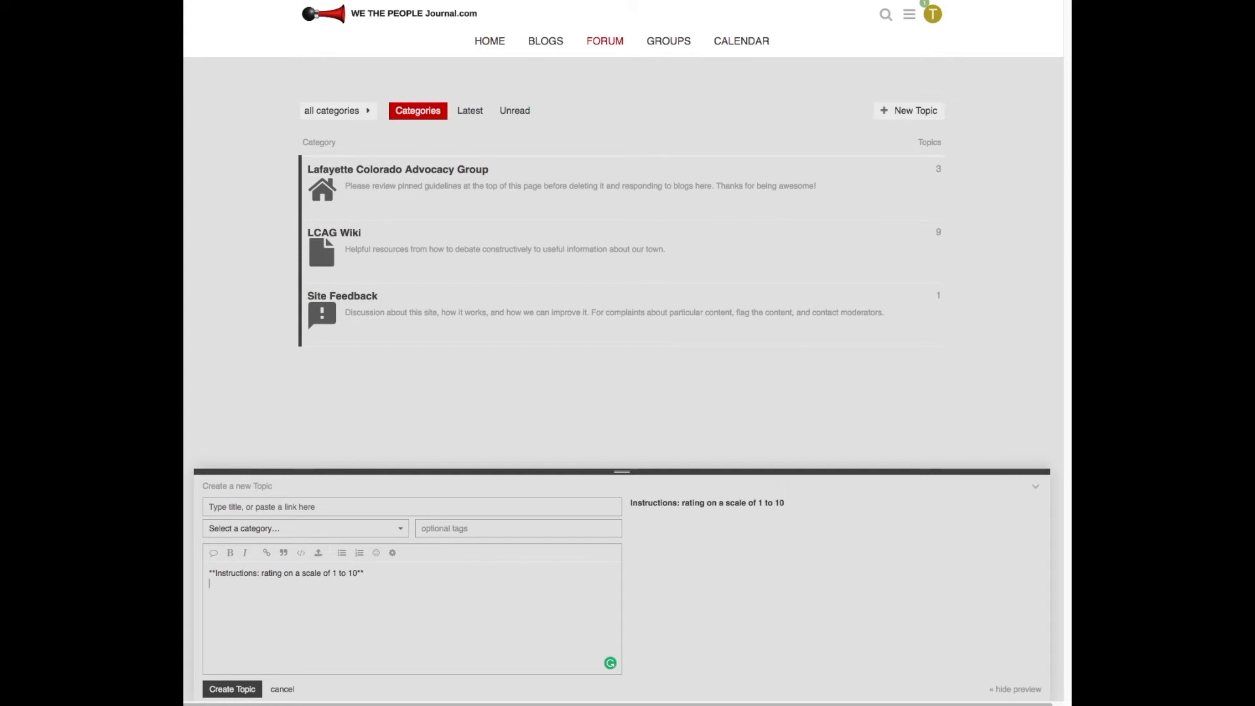
pyautogui.write('Fracking')
# - Insert a Number Rating poll below the "Fracking" line with a maximum of 10 and voters shown
pyautogui.click(392, 554)
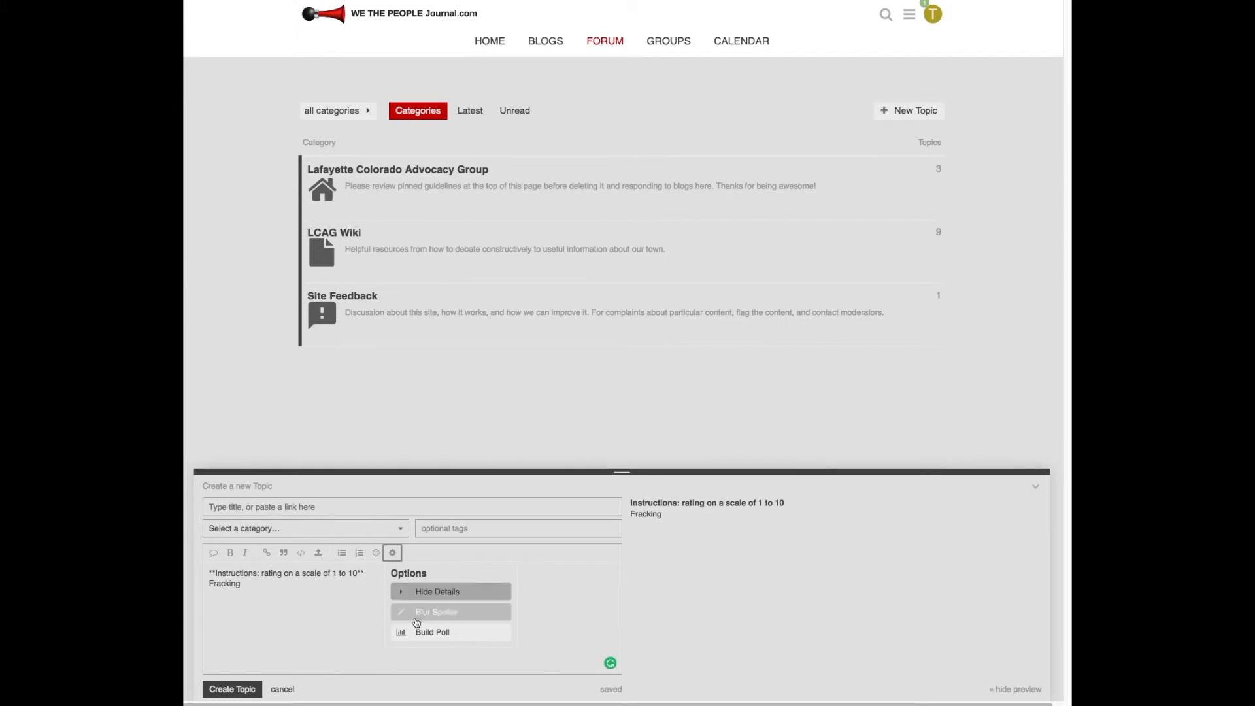
pyautogui.click(420, 632)
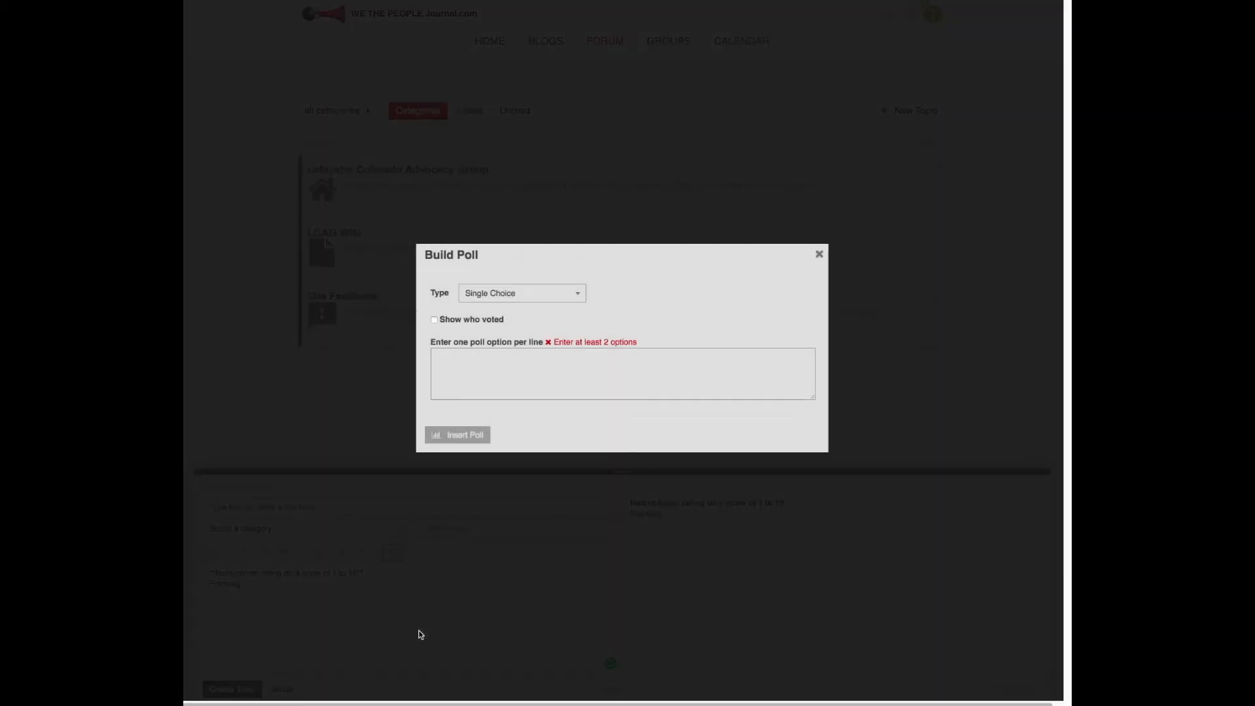
pyautogui.click(580, 295)
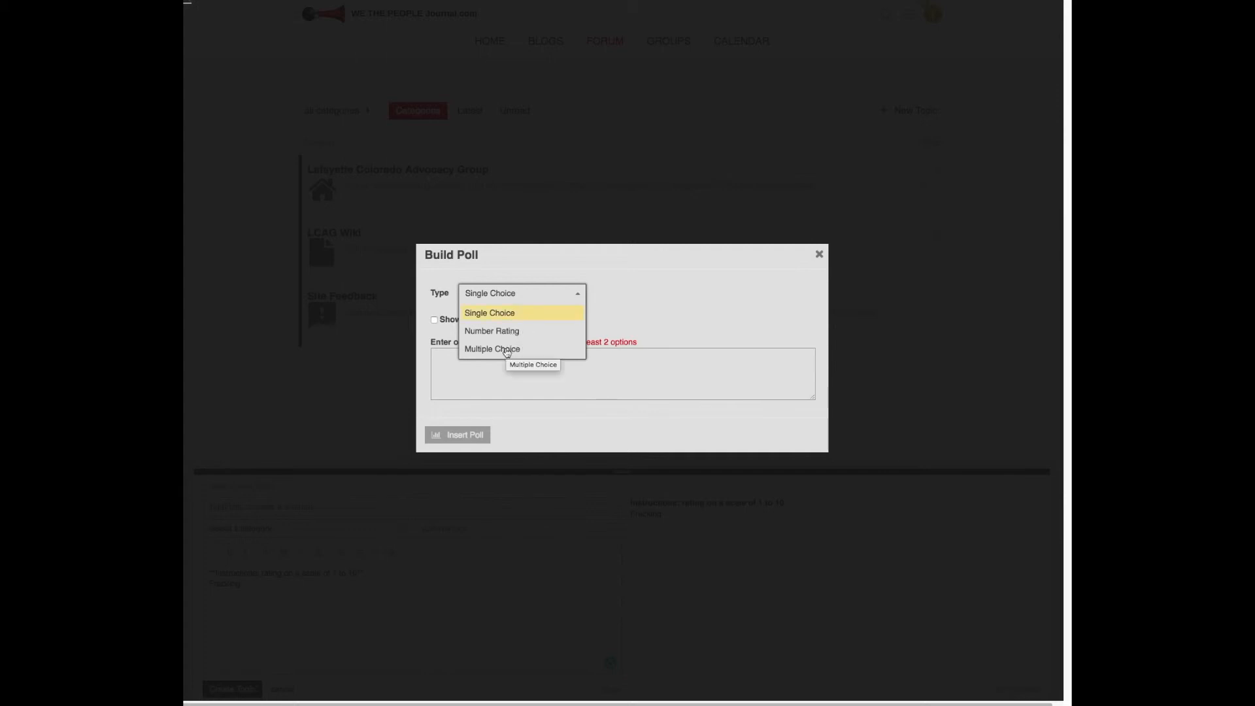
pyautogui.click(507, 333)
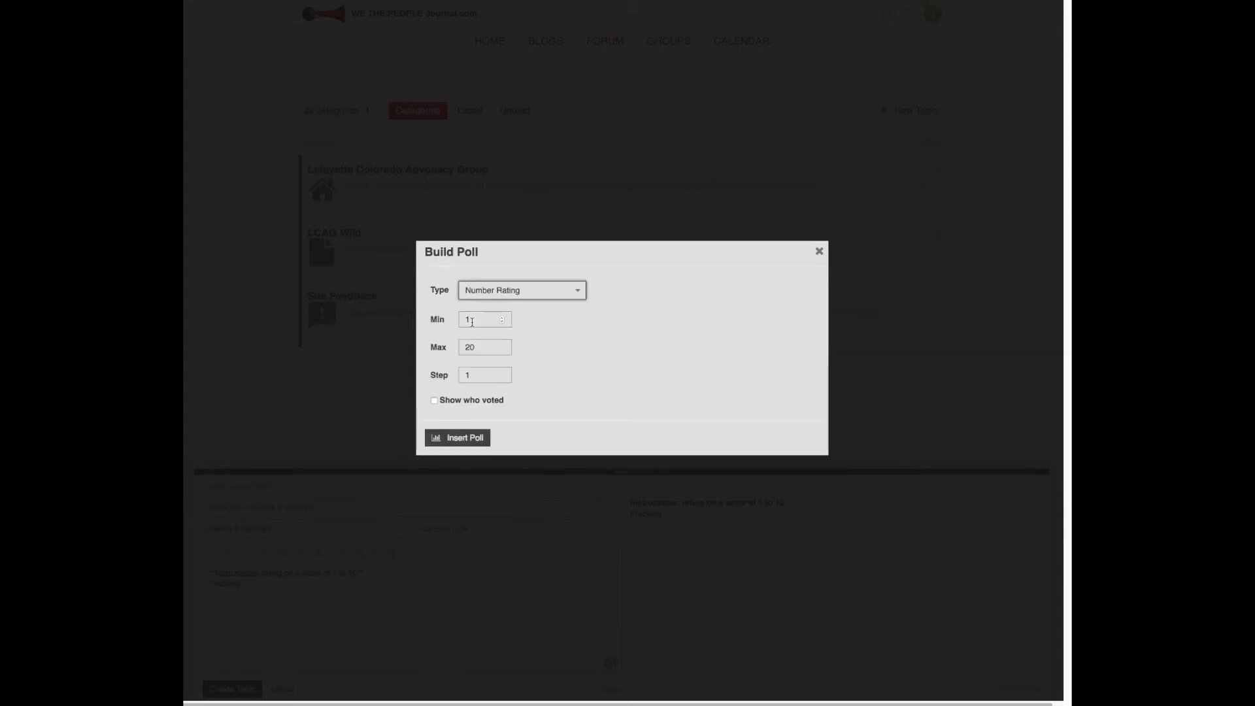
pyautogui.doubleClick(465, 343)
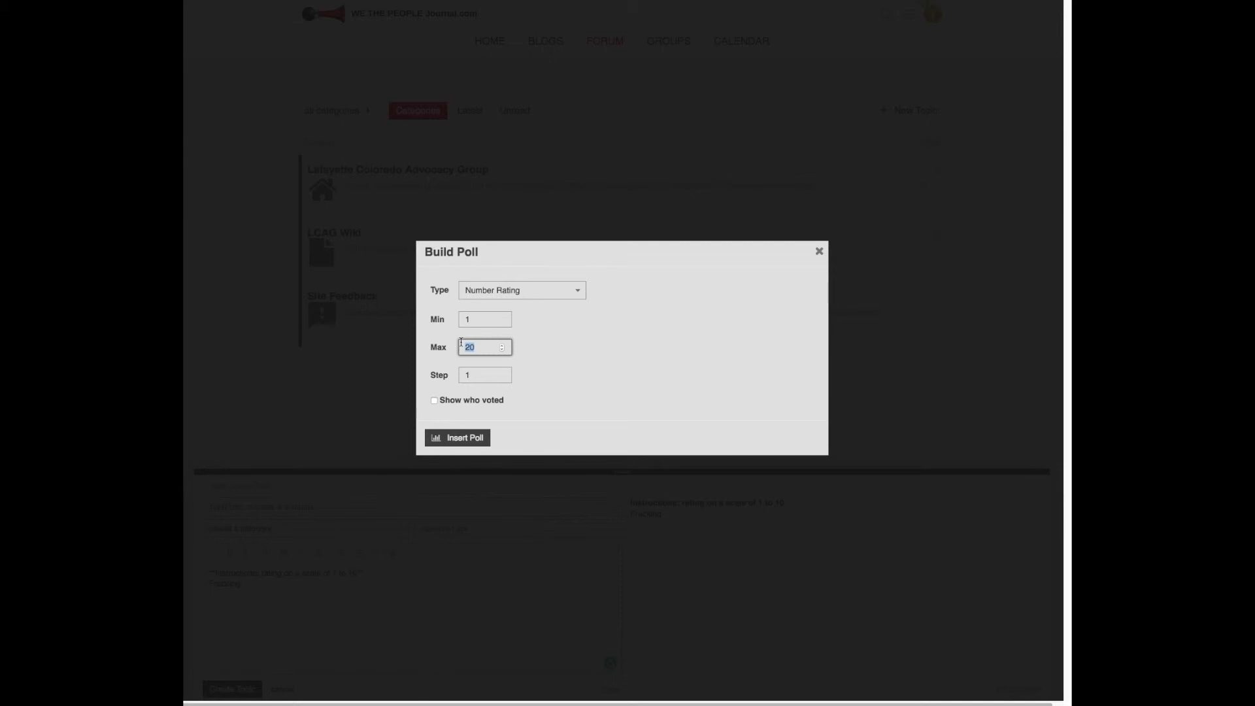
pyautogui.write('10')
pyautogui.click(434, 401)
pyautogui.click(462, 437)
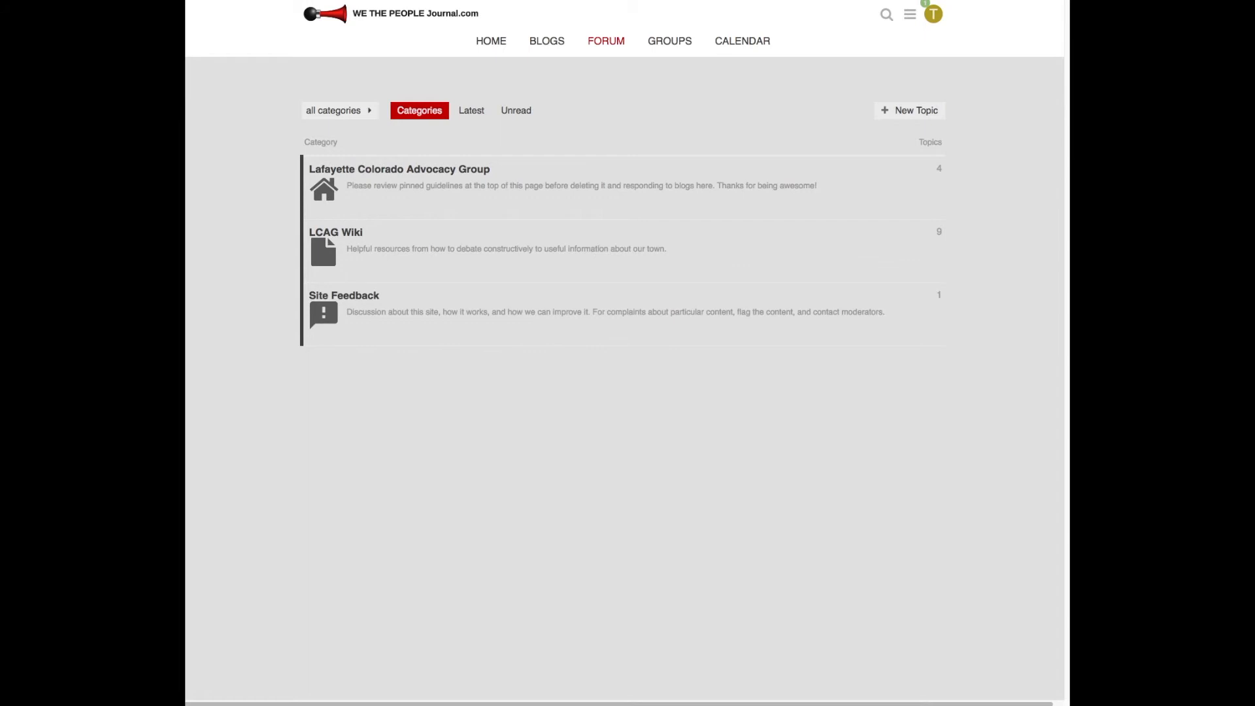
# - Start a new topic and begin building a Single Choice poll that shows who voted
pyautogui.click(894, 111)
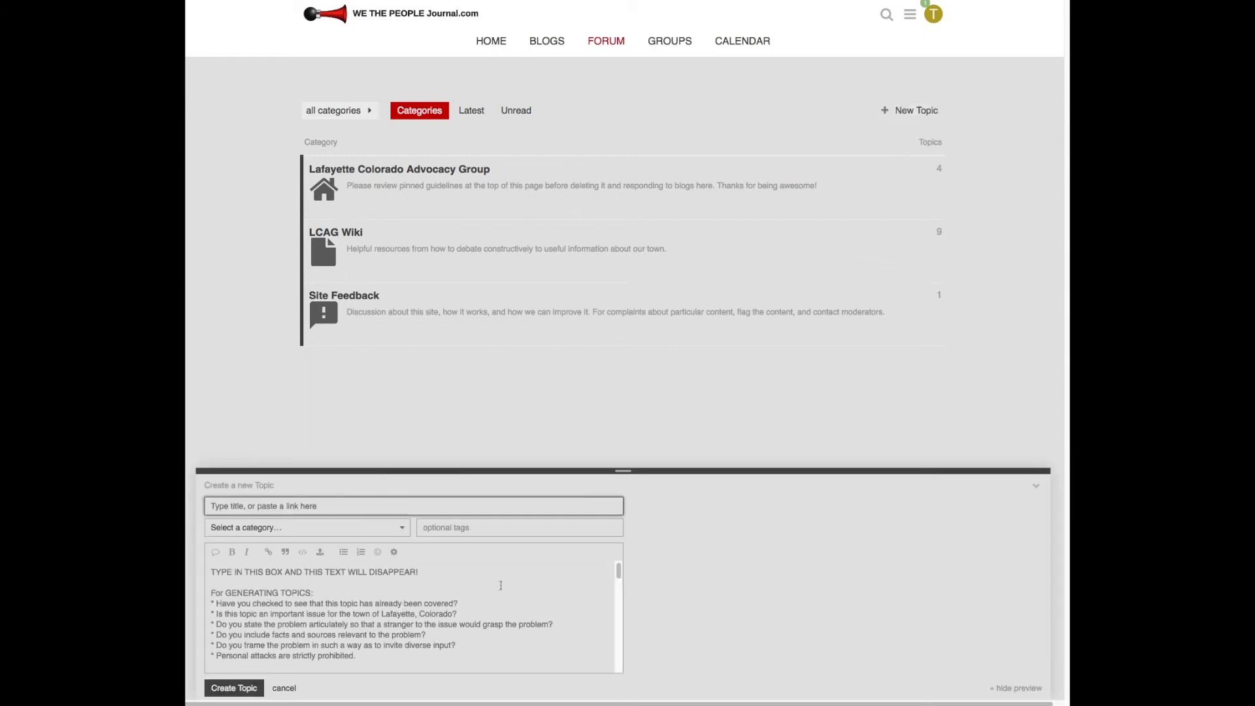
pyautogui.click(394, 554)
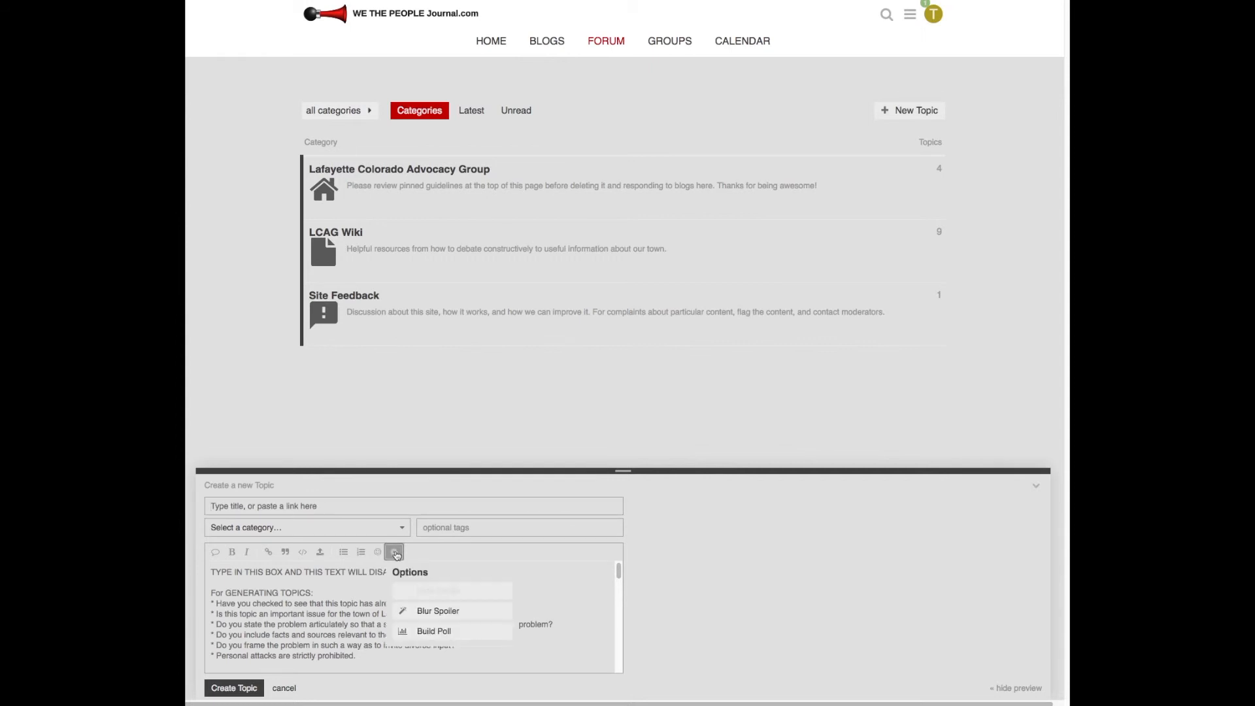
pyautogui.click(420, 632)
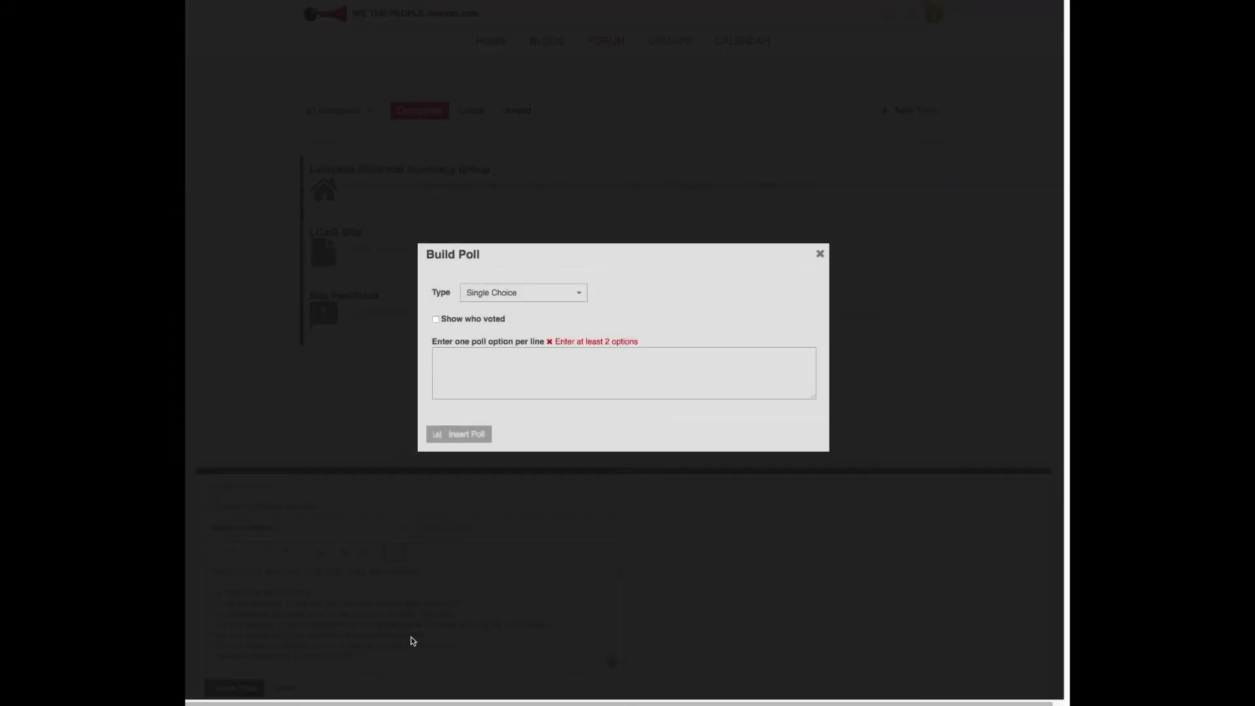
pyautogui.click(579, 294)
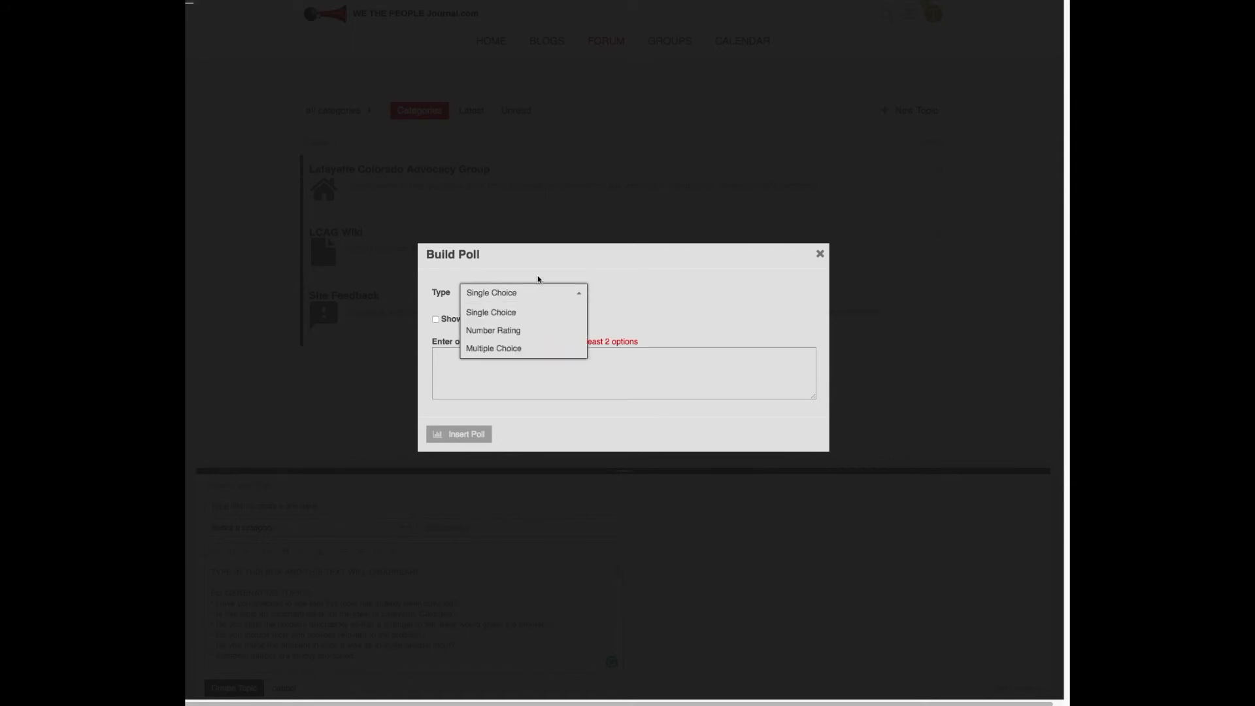
pyautogui.click(494, 314)
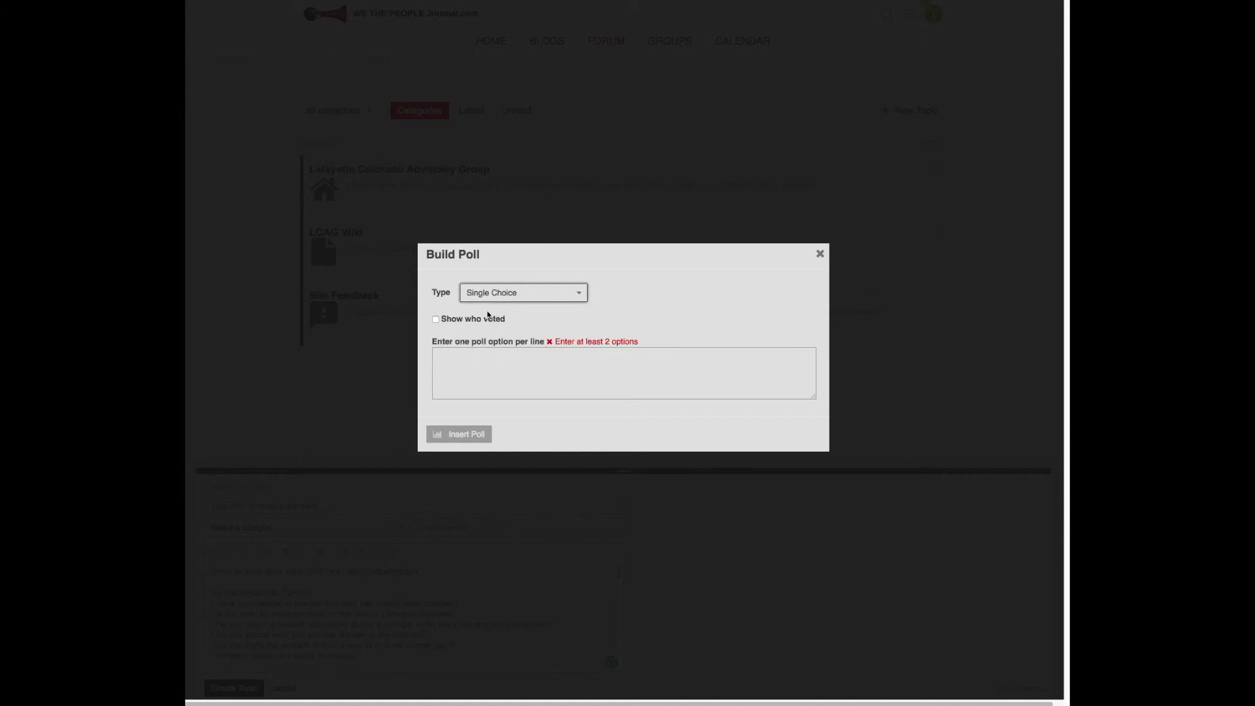
pyautogui.click(436, 320)
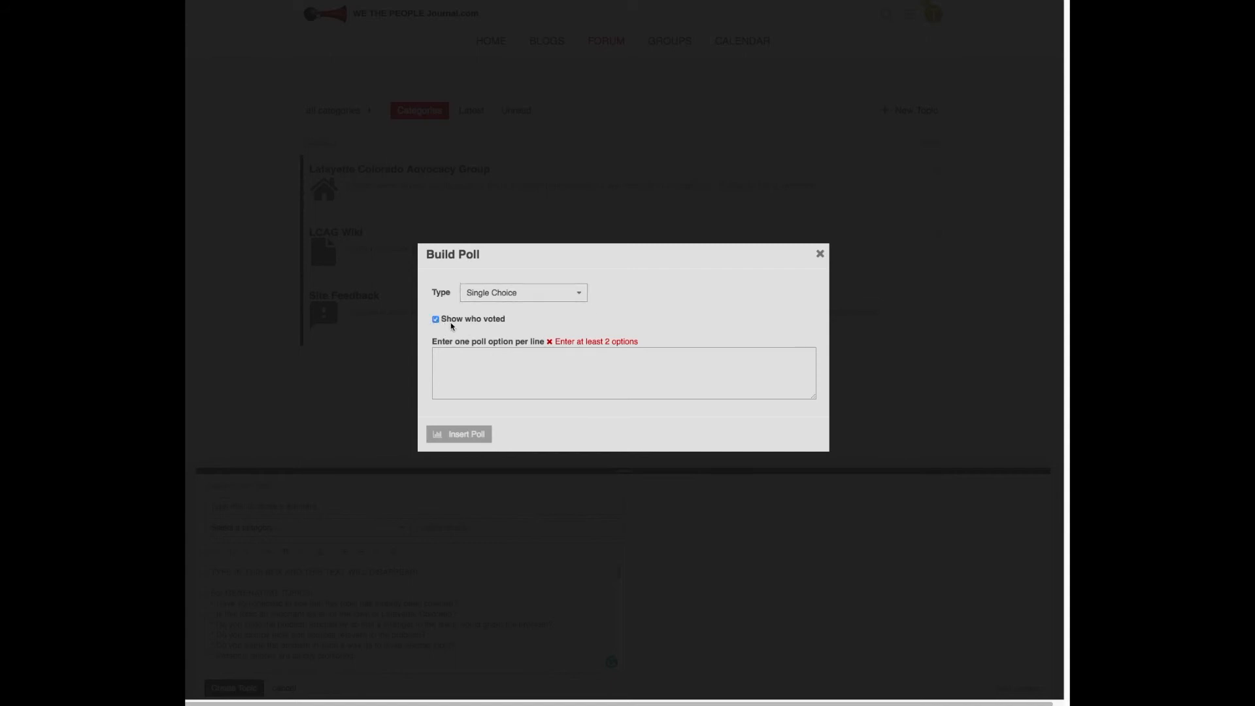
# - Enter "Yes" and "No" as the poll's options and insert the poll into the topic
pyautogui.click(447, 368)
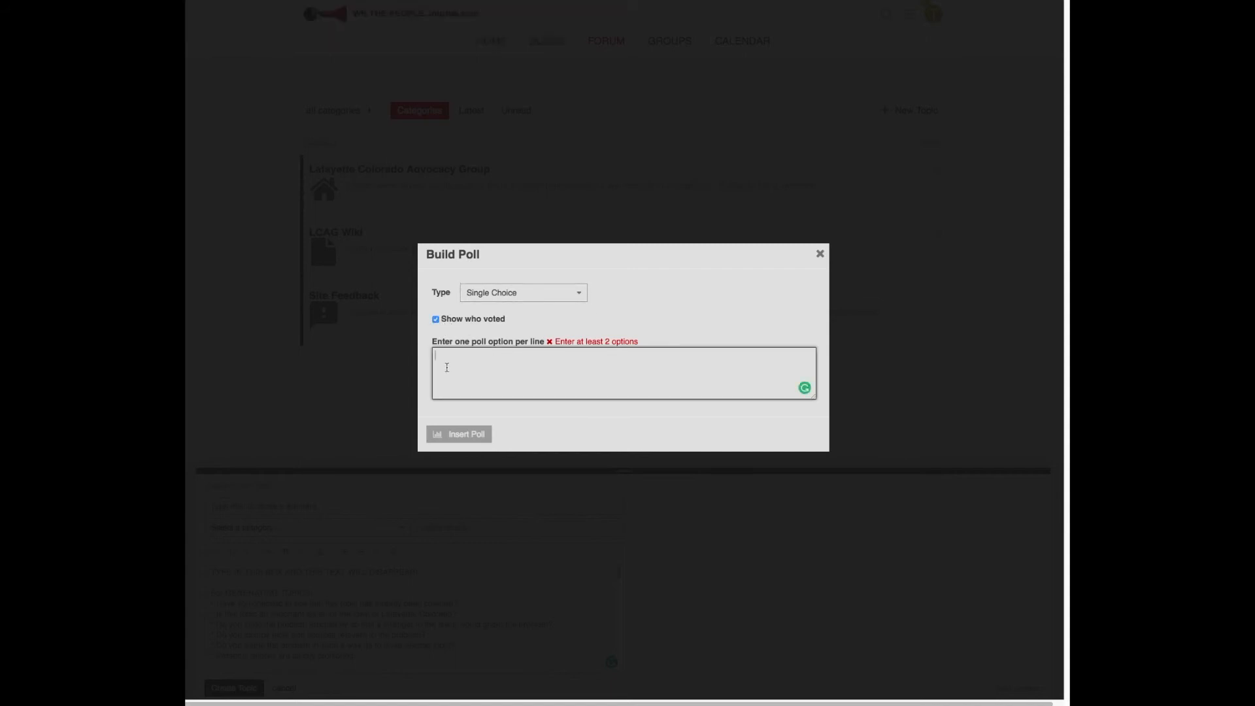
pyautogui.write('Yes')
pyautogui.press('Return')
pyautogui.write('No')
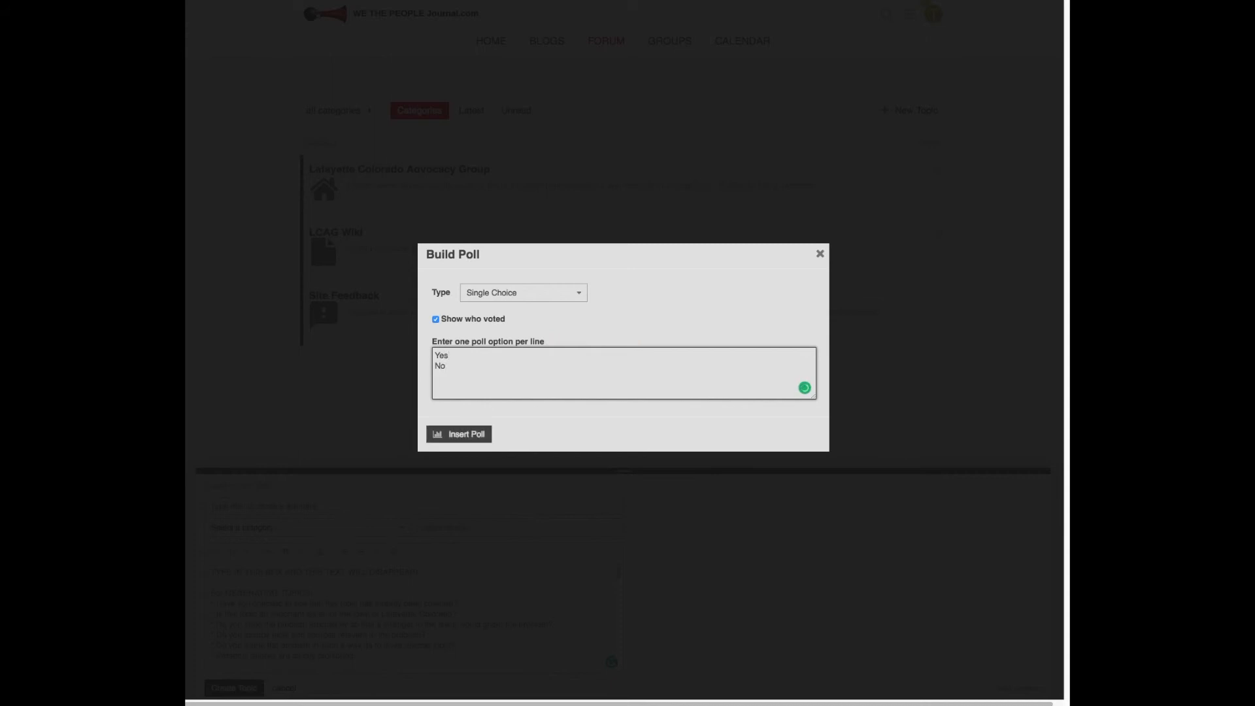
pyautogui.click(481, 435)
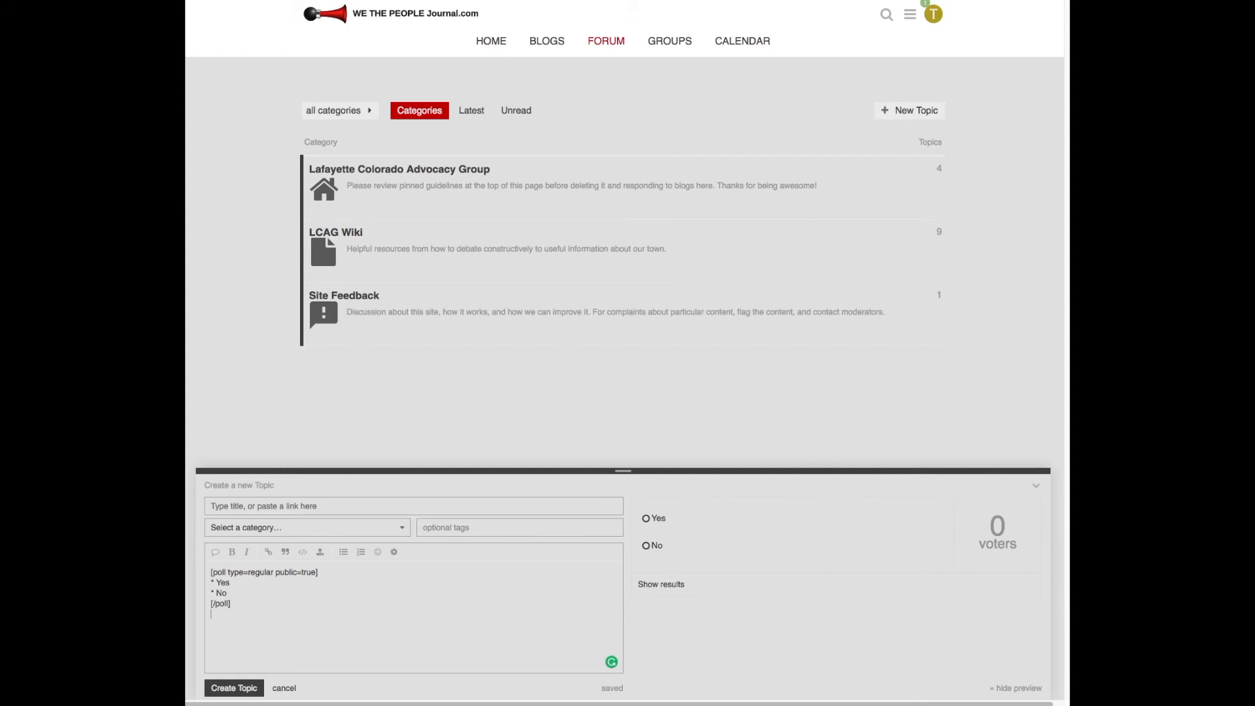
# - Begin a second poll below the Yes/No poll, set to Multiple Choice with a maximum of 4
pyautogui.press('Return')
pyautogui.press('Return')
pyautogui.click(395, 553)
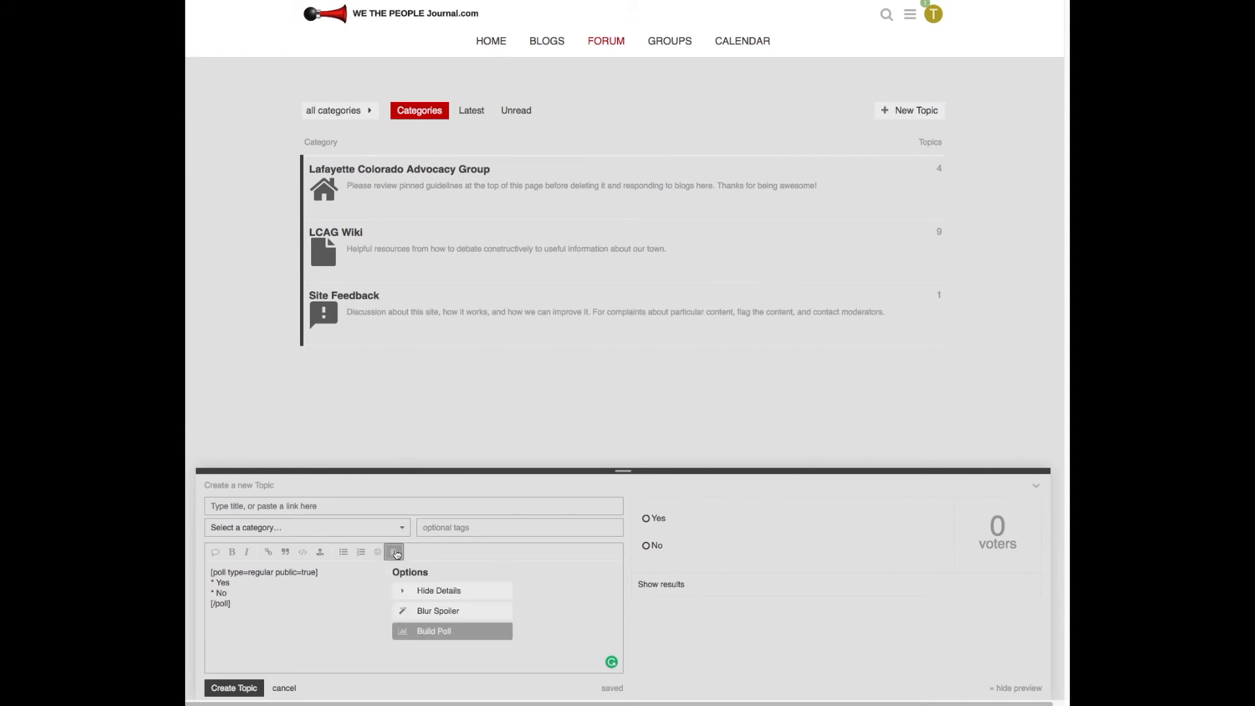
pyautogui.click(426, 632)
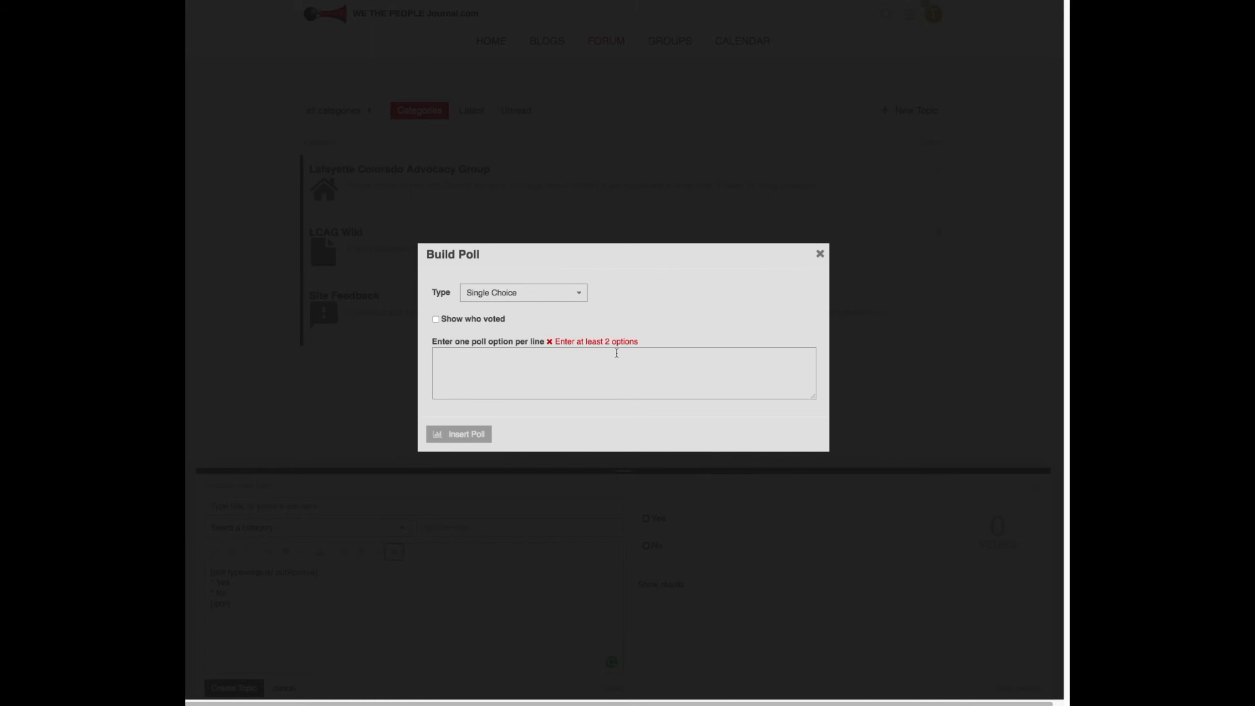
pyautogui.click(581, 296)
pyautogui.click(504, 352)
pyautogui.click(473, 320)
pyautogui.write('4')
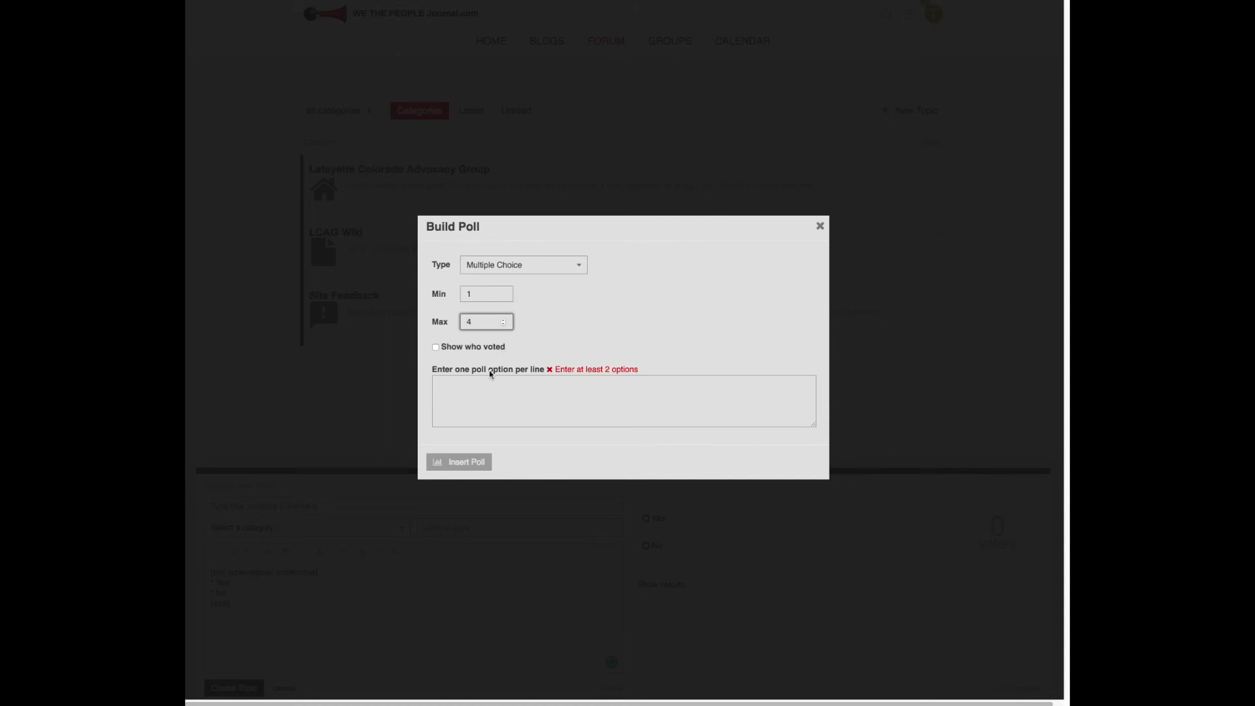
# - Enter "Cat", "Dog", "Mouse" and "Squirrel" as the poll's options, insert the poll, and check it in the preview
pyautogui.click(454, 387)
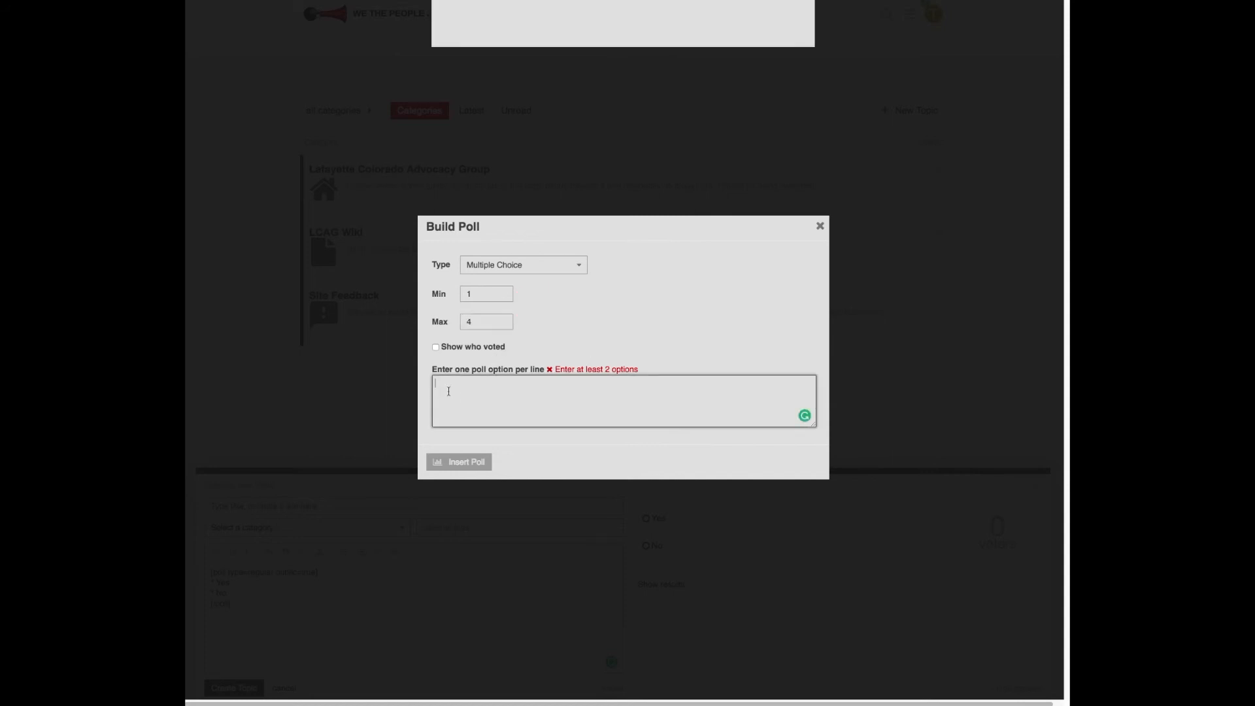
pyautogui.write('Cat')
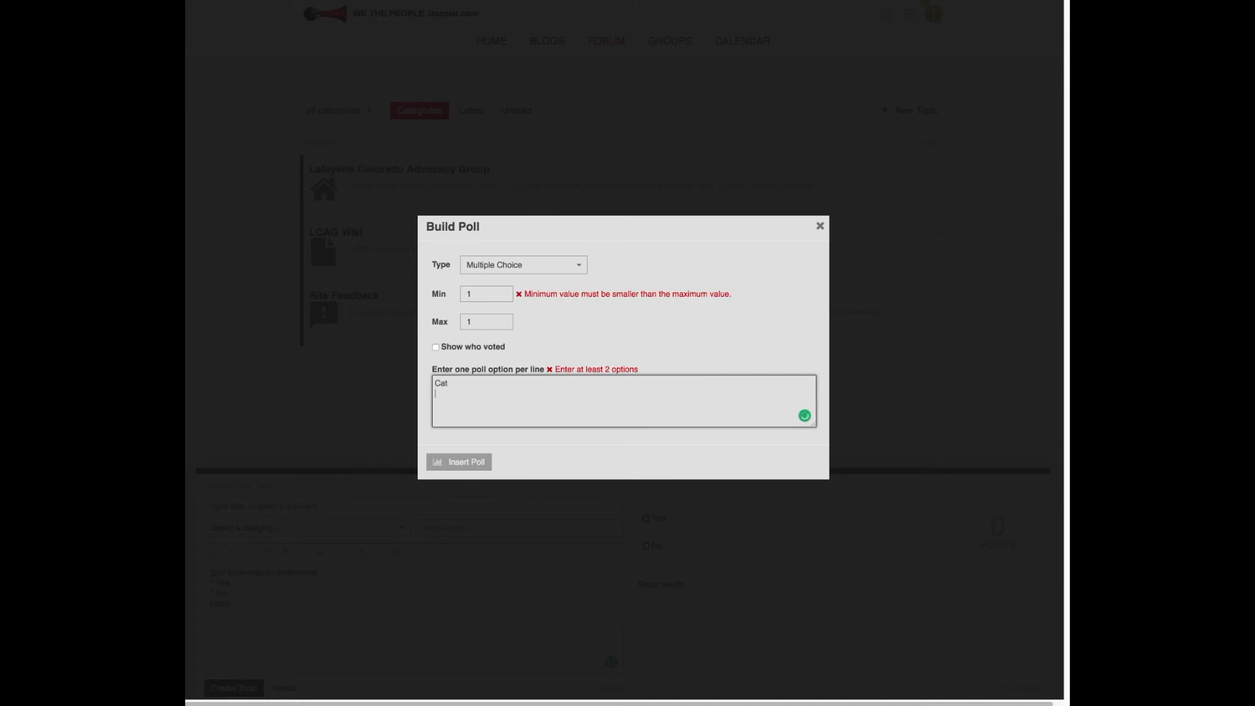
pyautogui.press('Return')
pyautogui.write('Dog ')
pyautogui.write('Mous')
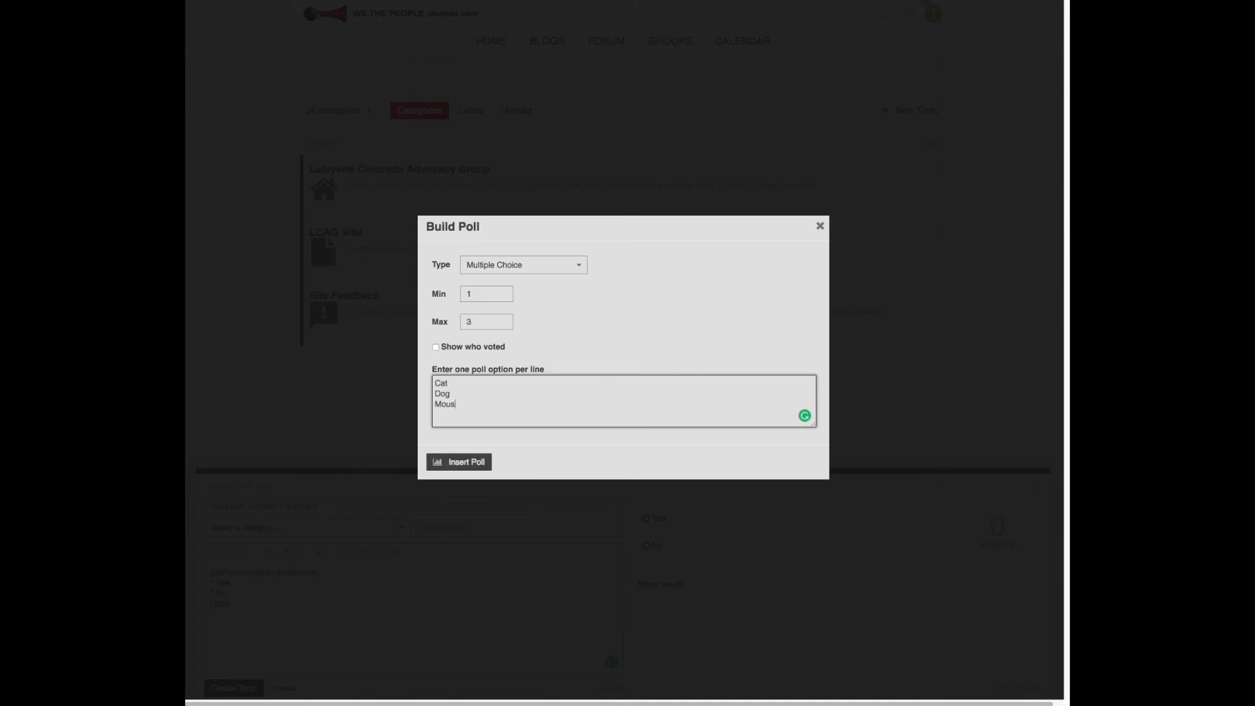
pyautogui.write('e Squirrel')
pyautogui.click(476, 464)
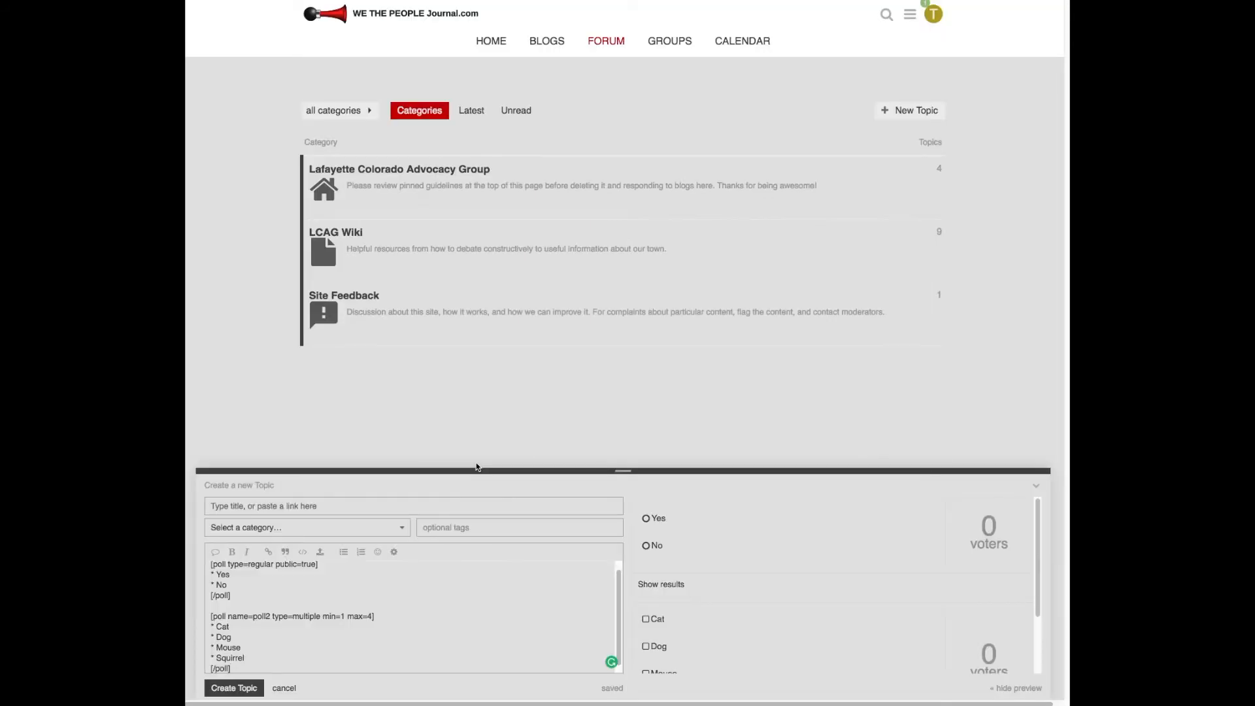
pyautogui.moveTo(1037, 524); pyautogui.dragTo(1036, 582)
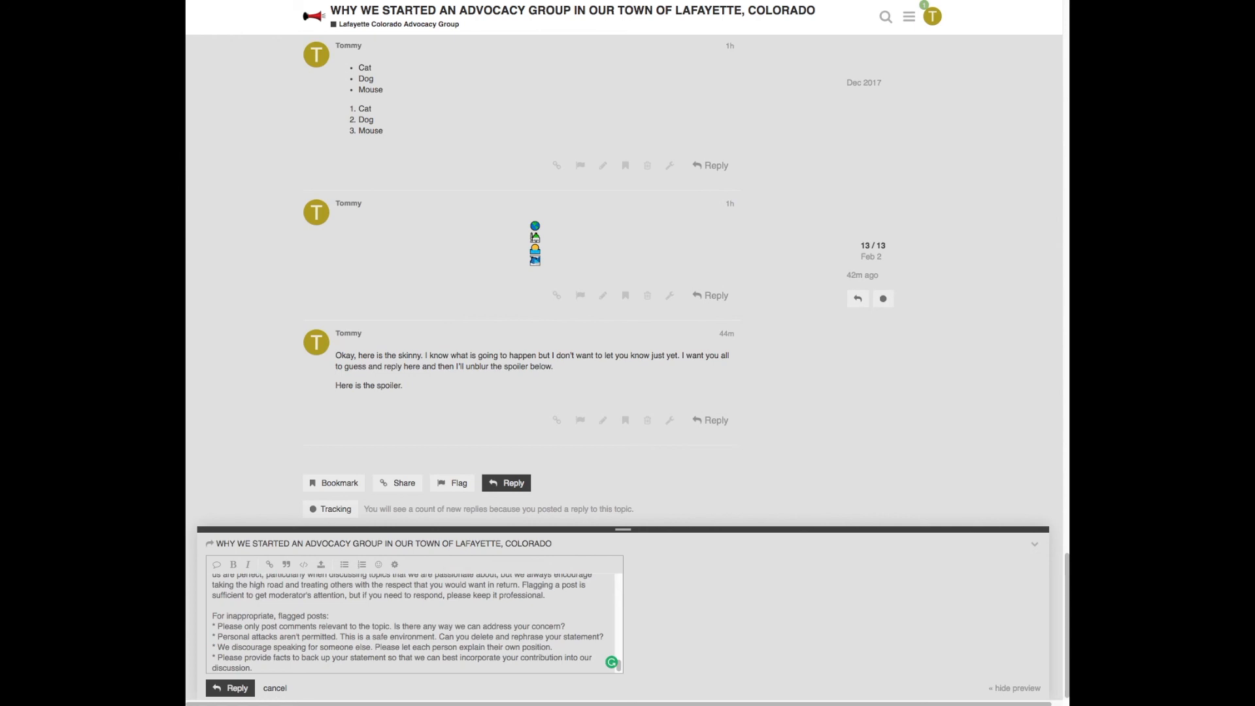
# - Replace the template text in the advocacy group reply with "Blah Blah Blah" and paste a long block of repeated "Blah" below it
pyautogui.click(290, 580)
pyautogui.click(251, 582)
pyautogui.hotkey('ctrl', 'a')
pyautogui.press('BackSpace')
pyautogui.write('Blah B')
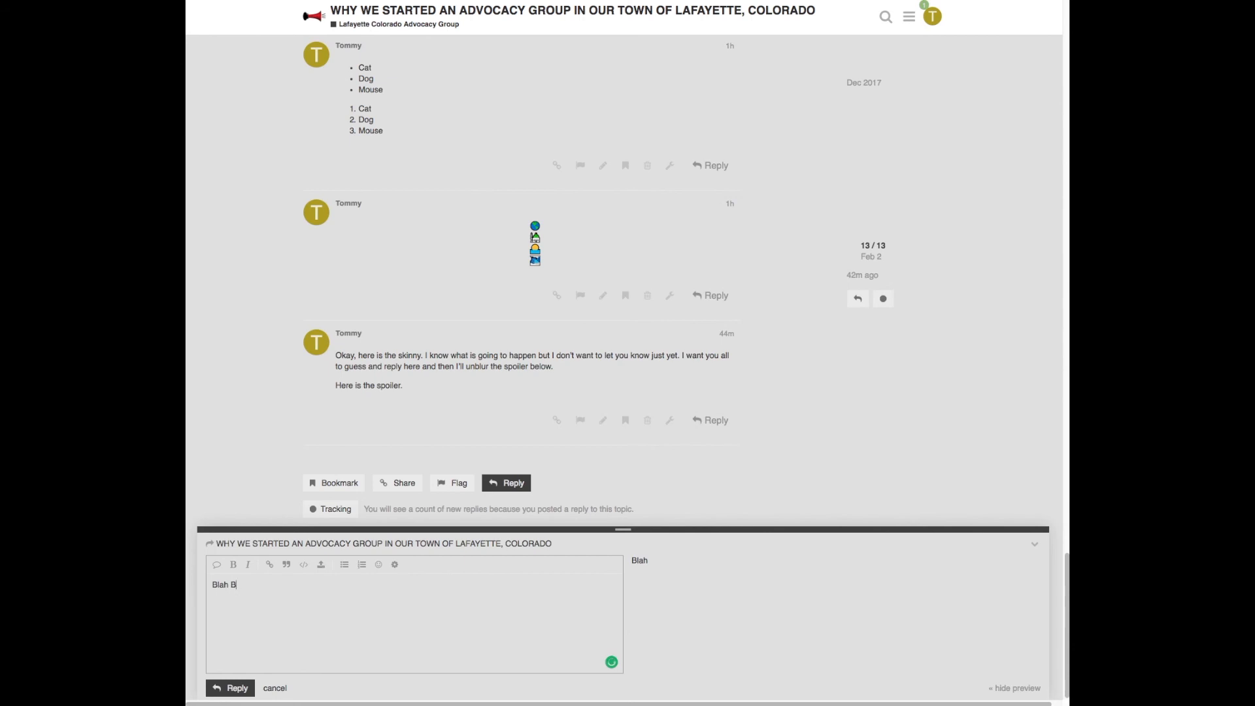
pyautogui.write('lah Blah')
pyautogui.hotkey('ctrl', 'v')
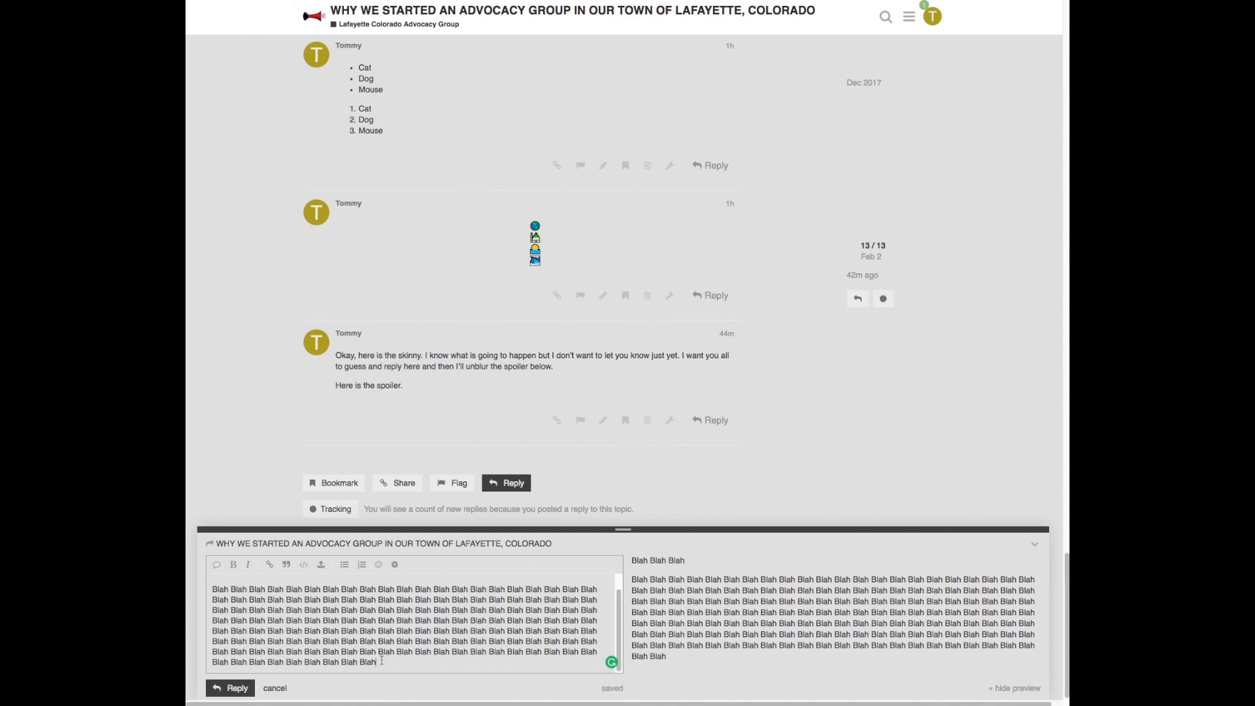
# - Apply Hide Details to the long "Blah" block below the first line and post the reply
pyautogui.moveTo(378, 661); pyautogui.dragTo(213, 589)
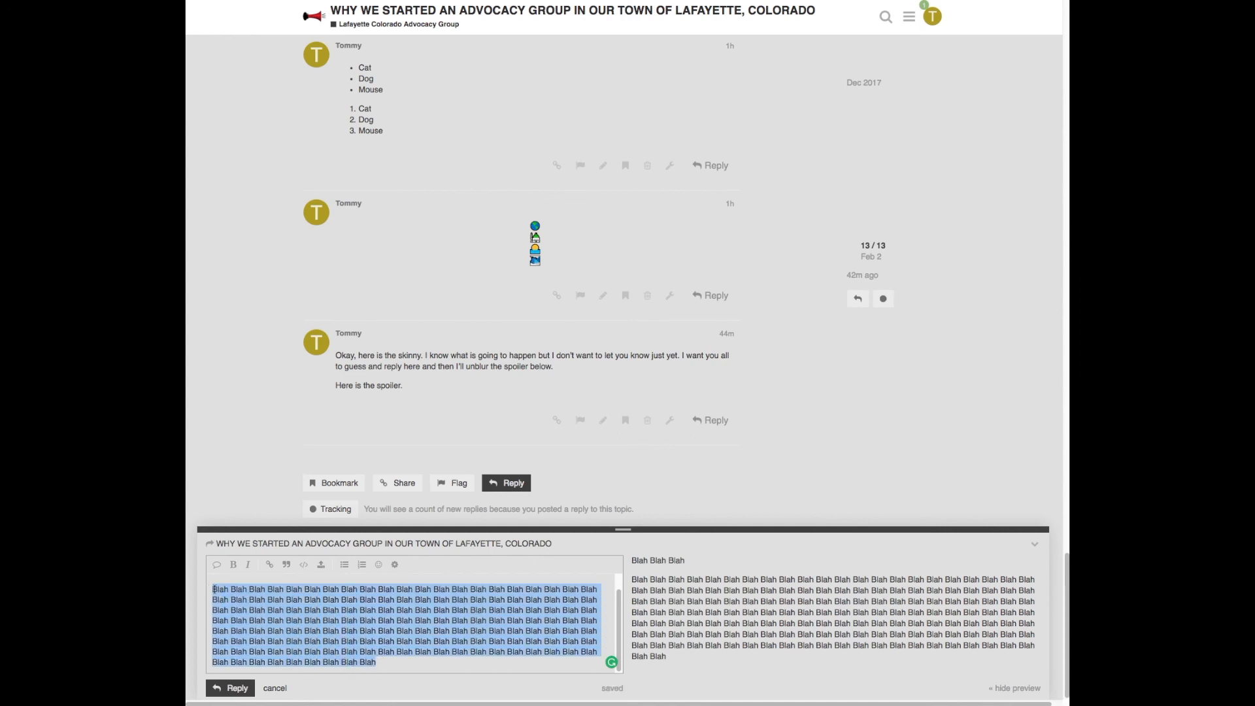
pyautogui.click(394, 564)
pyautogui.click(431, 602)
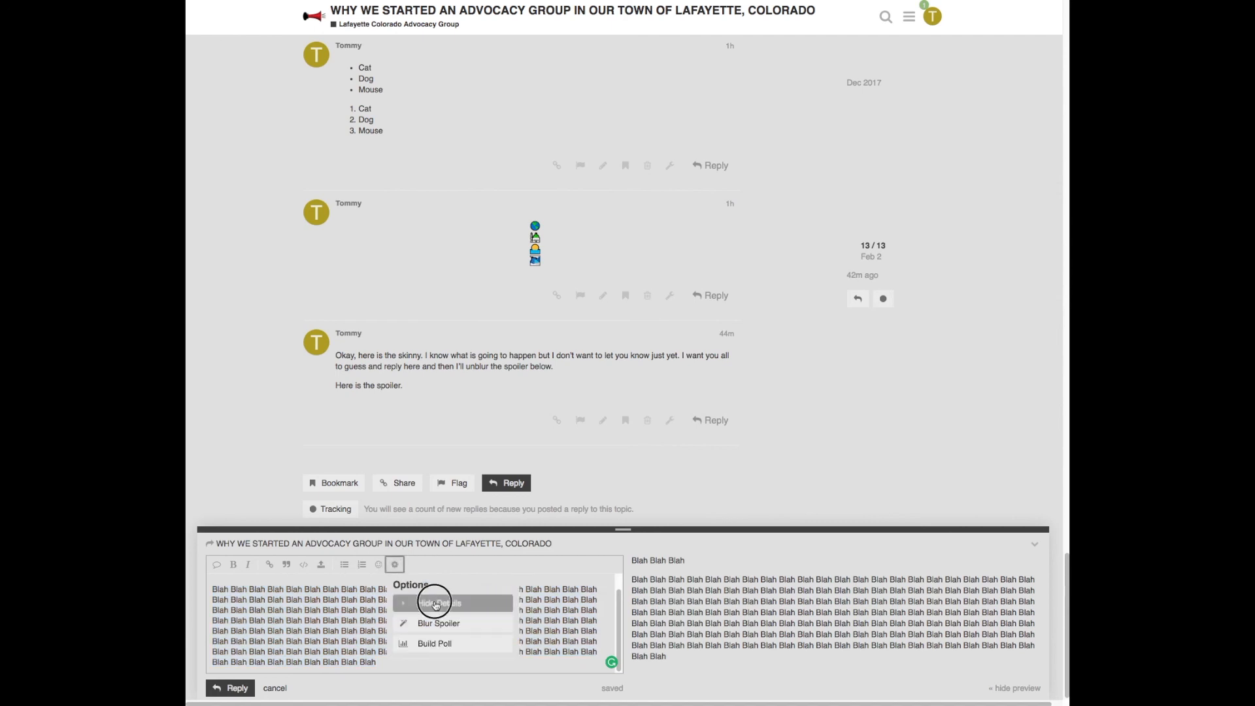
pyautogui.click(241, 688)
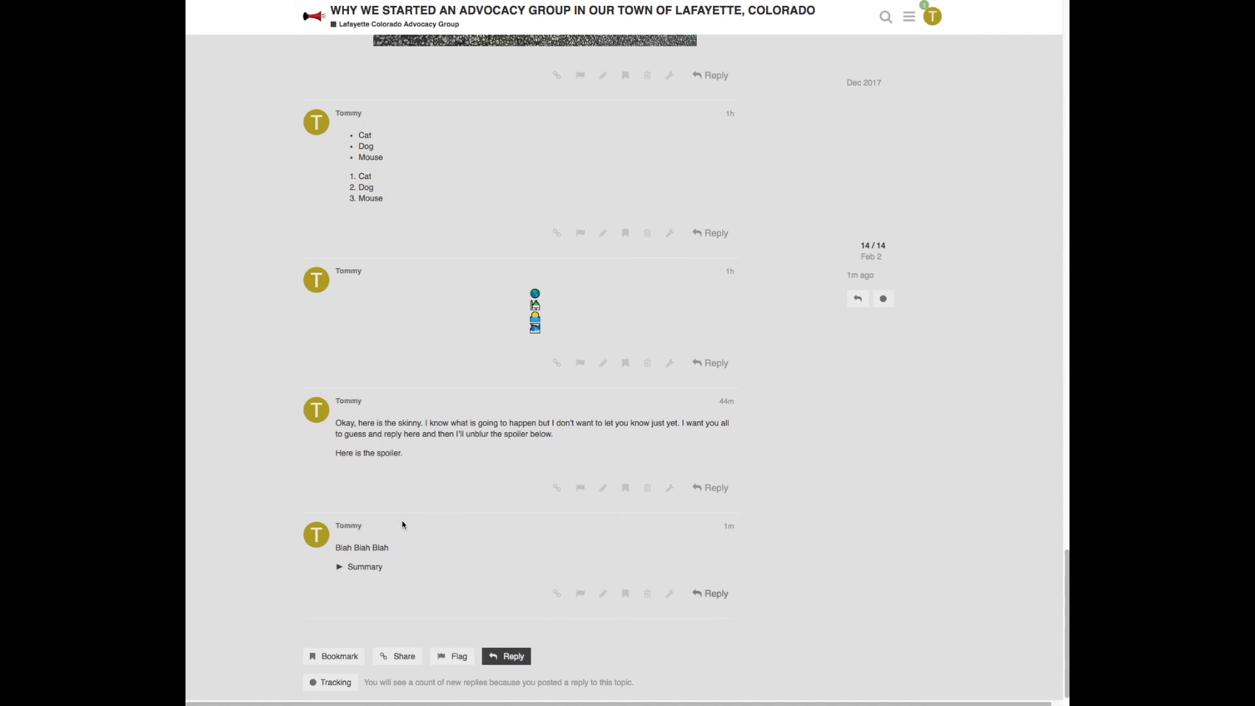
# - Expand the Summary section in the posted "Blah Blah Blah" reply and collapse it again
pyautogui.click(338, 567)
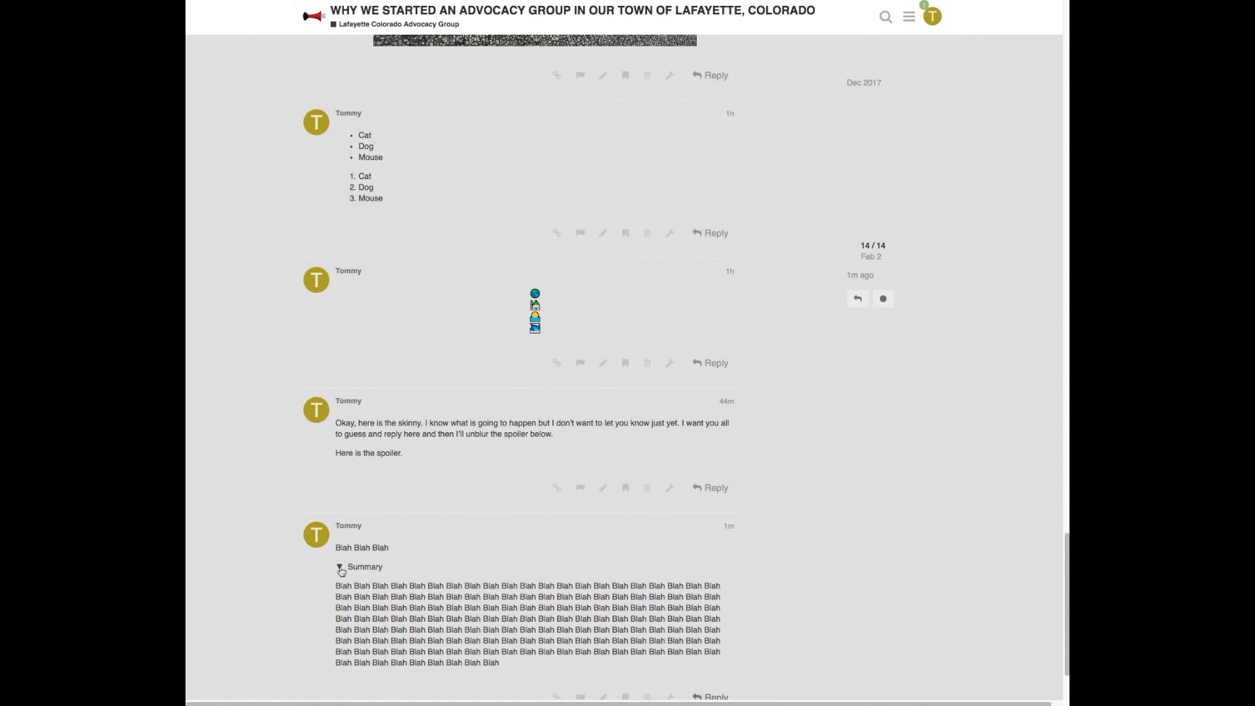
pyautogui.click(339, 567)
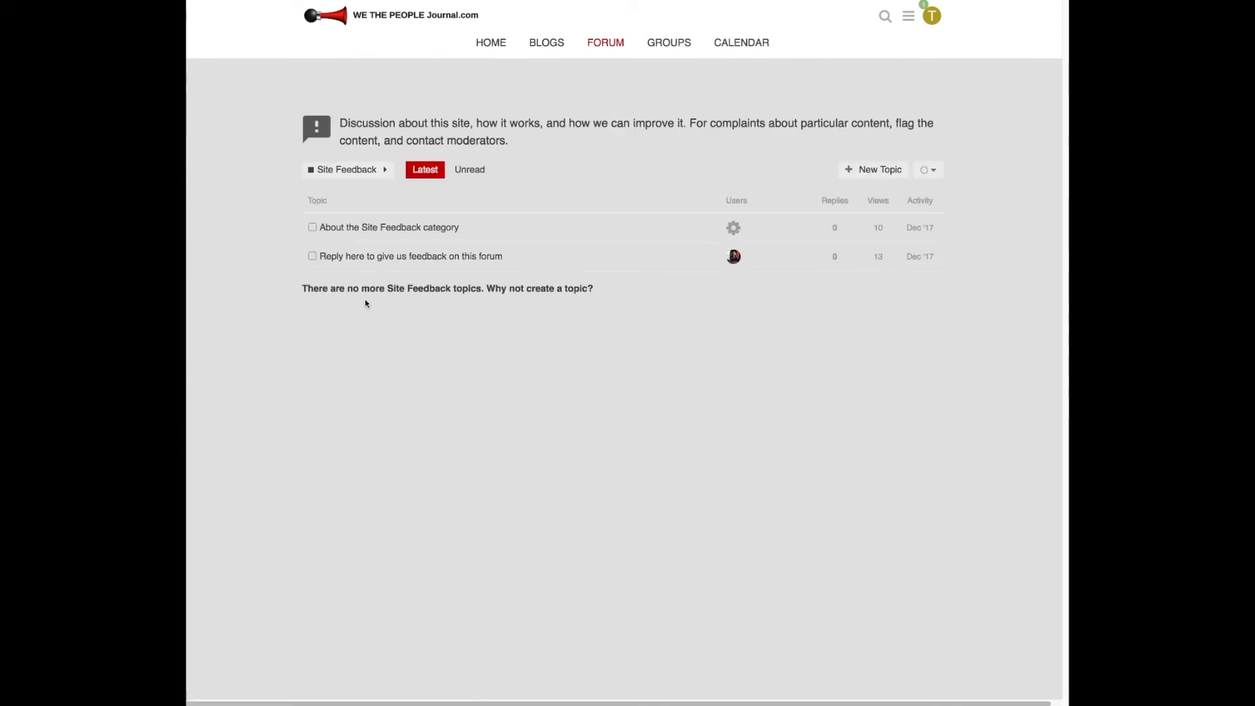
# - Open the Site Feedback topic "Reply here to give us feedback on this forum" and clear the text selection
pyautogui.click(388, 260)
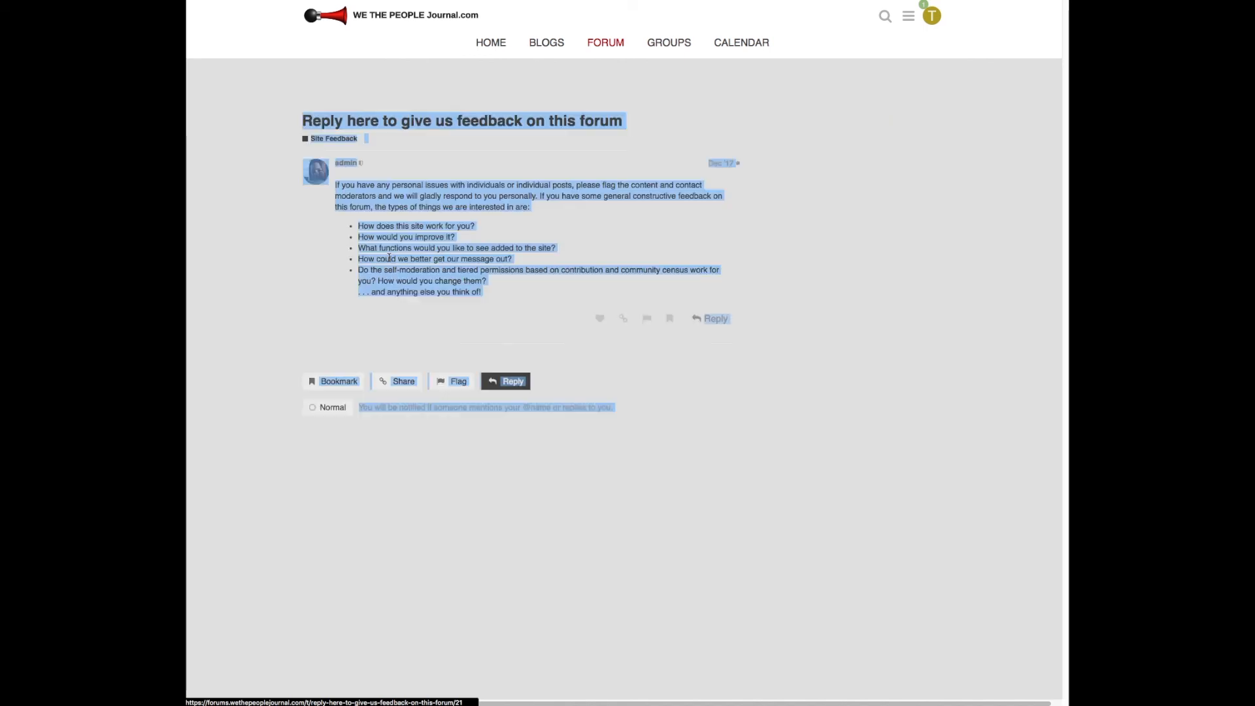
pyautogui.click(417, 322)
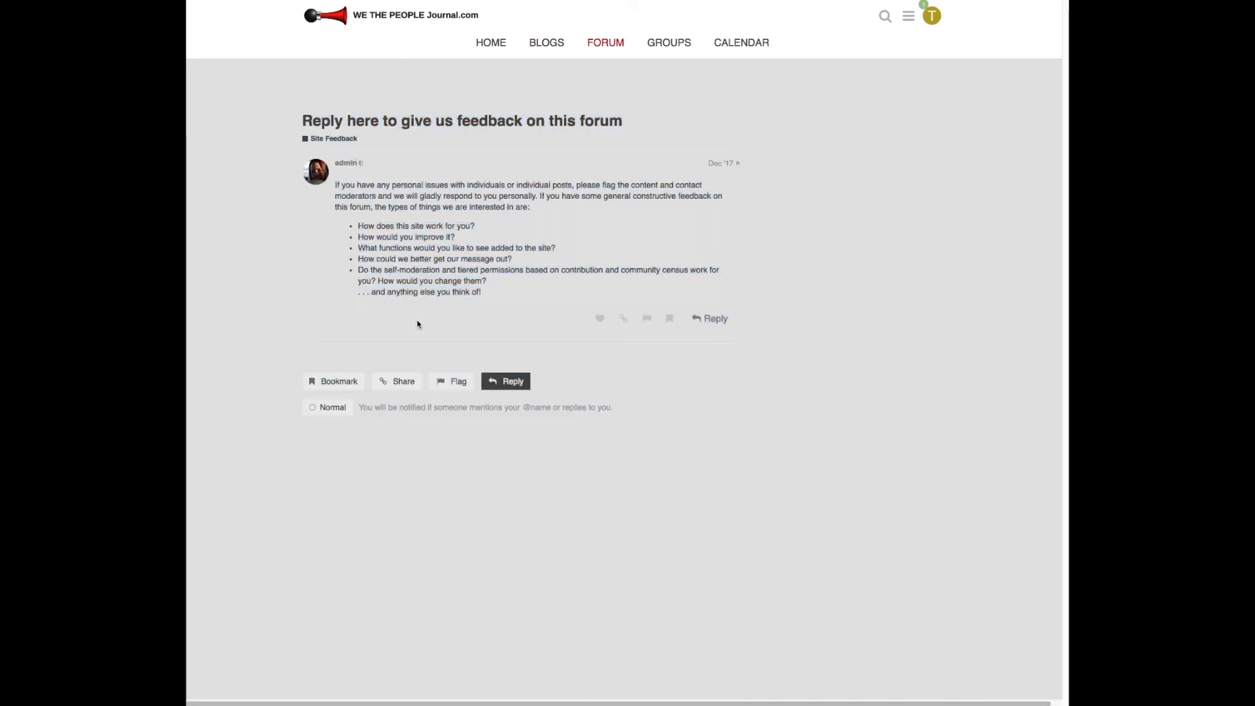